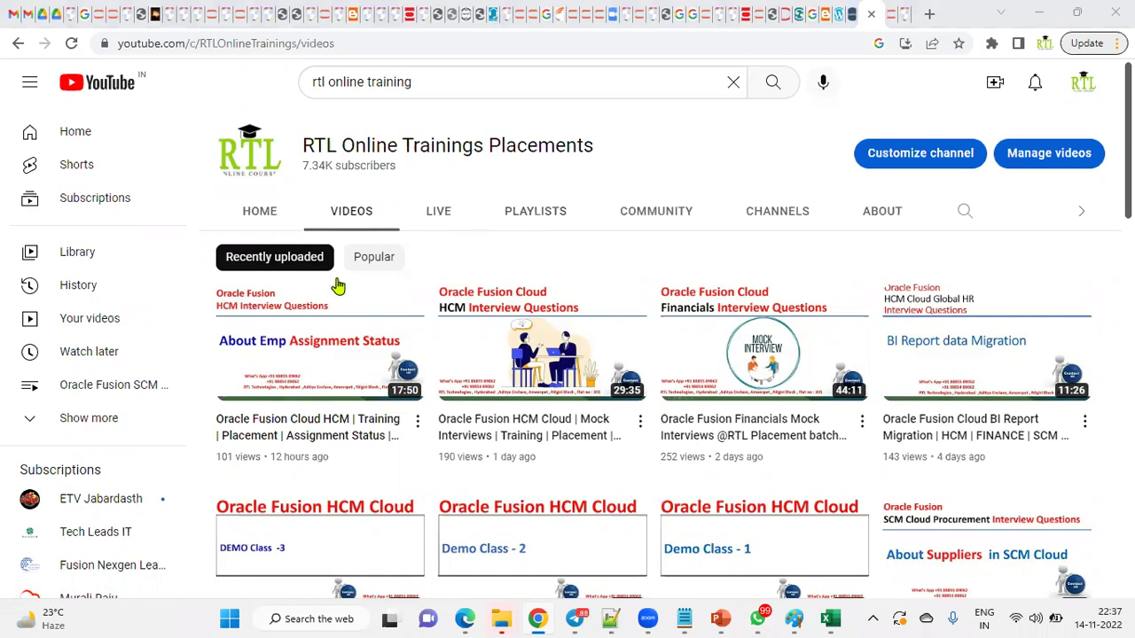
Step: Switch to the Edge window with Oracle Fusion Cloud Applications and show it full screen
{"action": "mouse_move", "coordinate": [464, 618]}
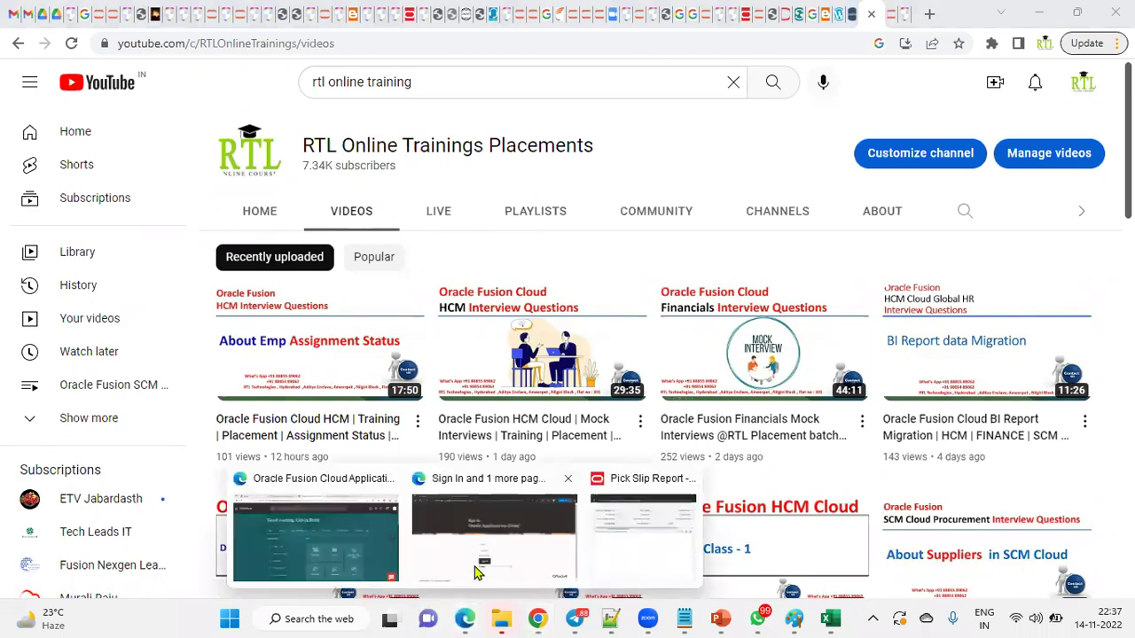
{"action": "left_click", "coordinate": [363, 547]}
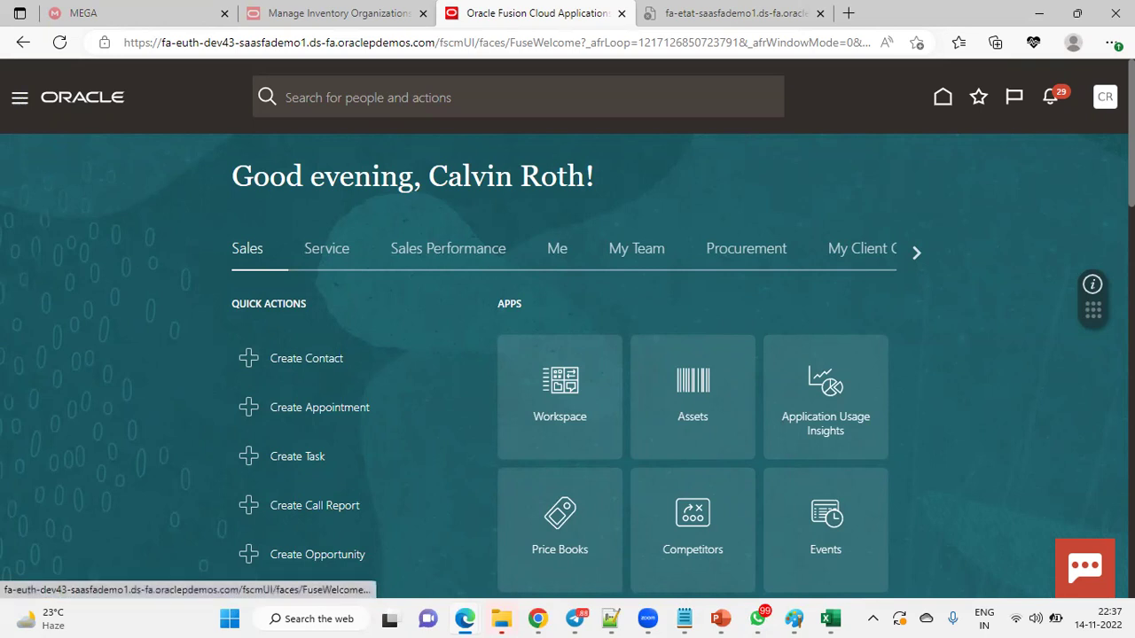
{"action": "left_click", "coordinate": [1113, 42]}
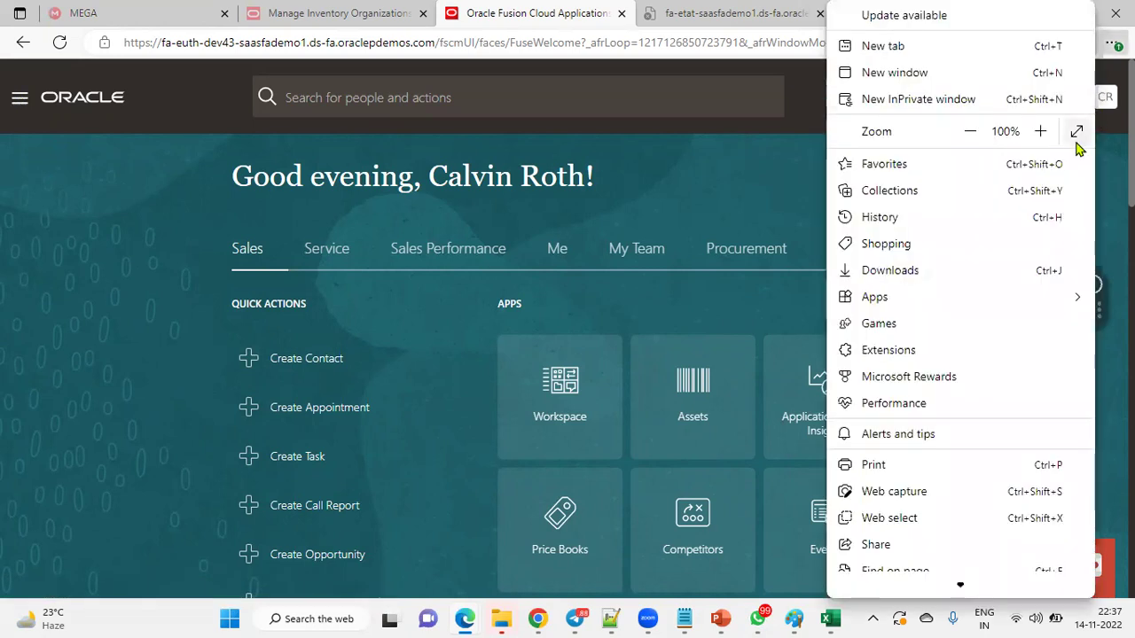
{"action": "left_click", "coordinate": [1076, 133]}
Step: Open the Suppliers work area under Procurement
{"action": "left_click", "coordinate": [19, 41]}
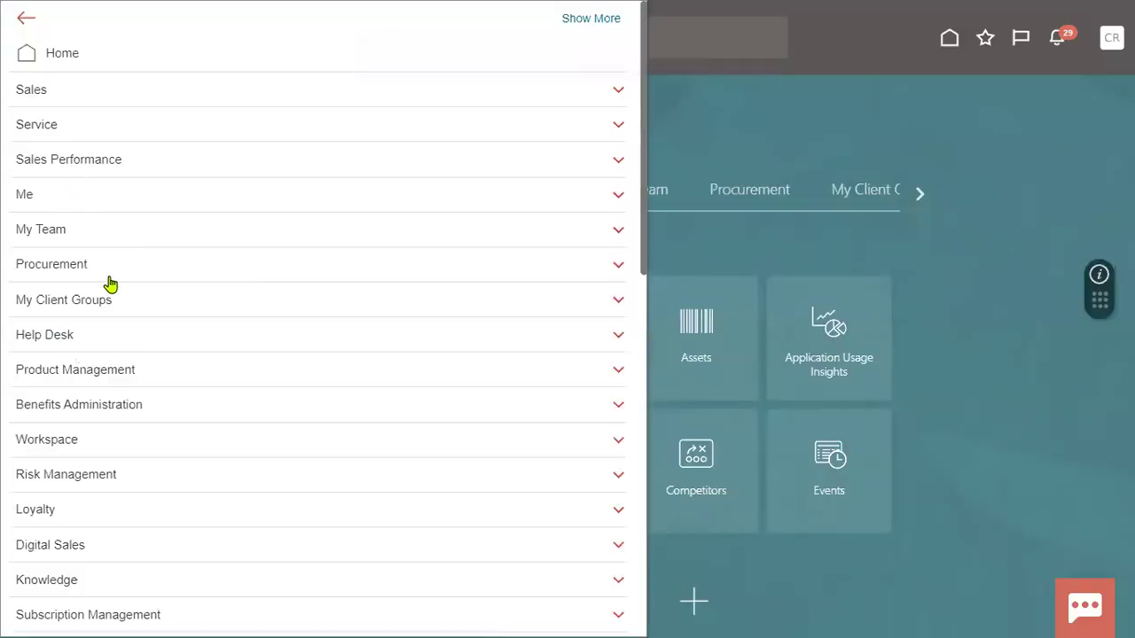
{"action": "scroll", "coordinate": [115, 284], "scroll_direction": "down", "scroll_amount": 2}
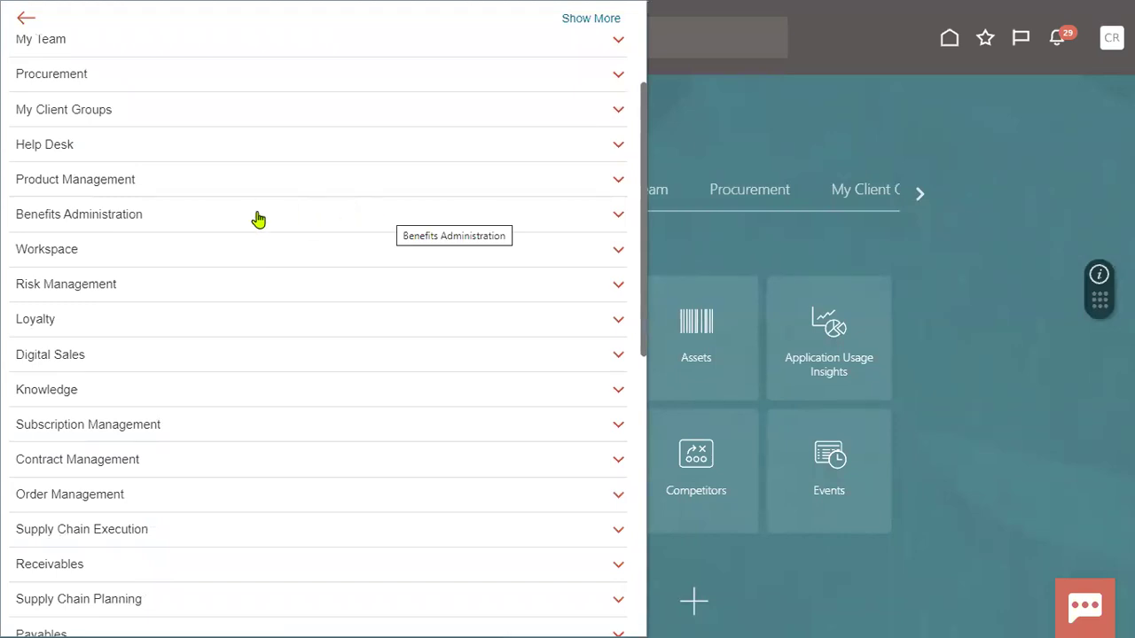
{"action": "scroll", "coordinate": [270, 234], "scroll_direction": "up", "scroll_amount": 2}
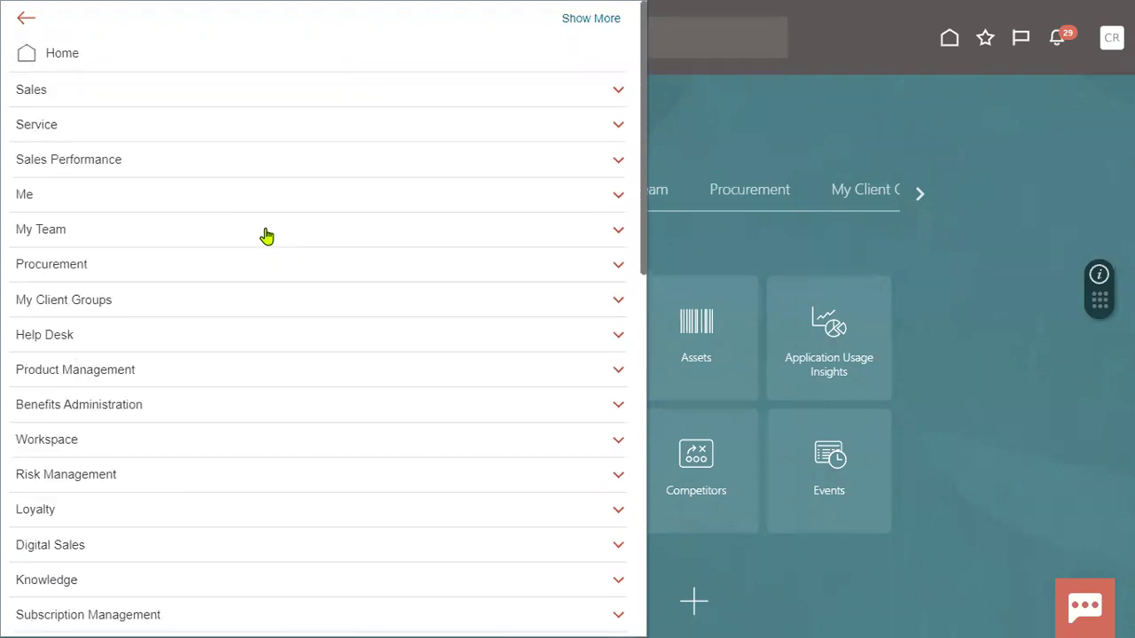
{"action": "left_click", "coordinate": [78, 261]}
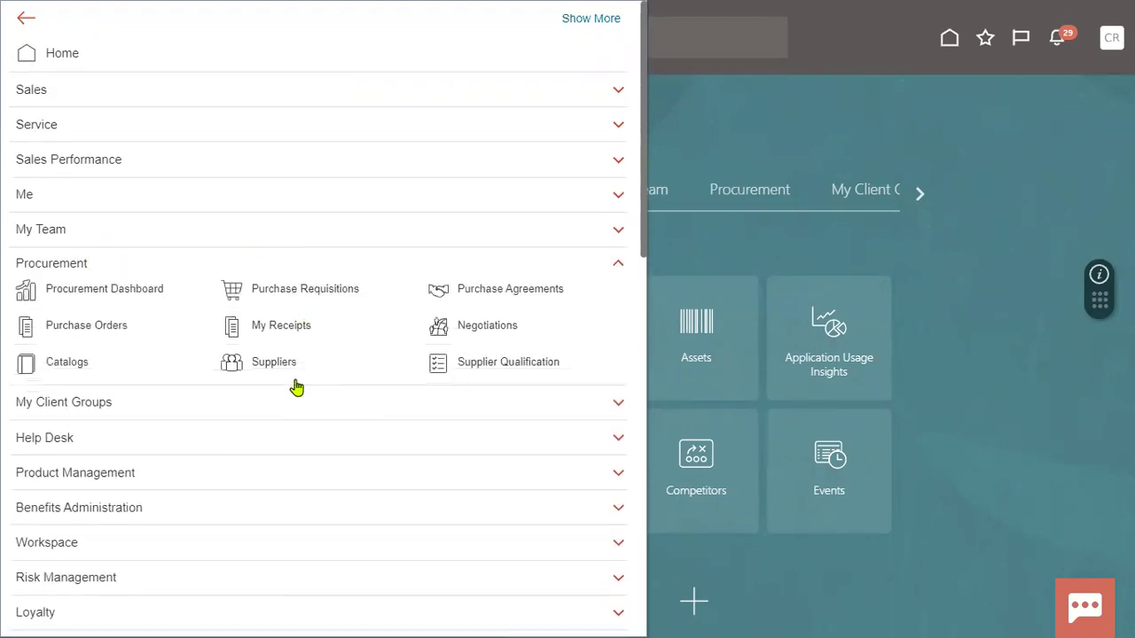
{"action": "left_click", "coordinate": [229, 362]}
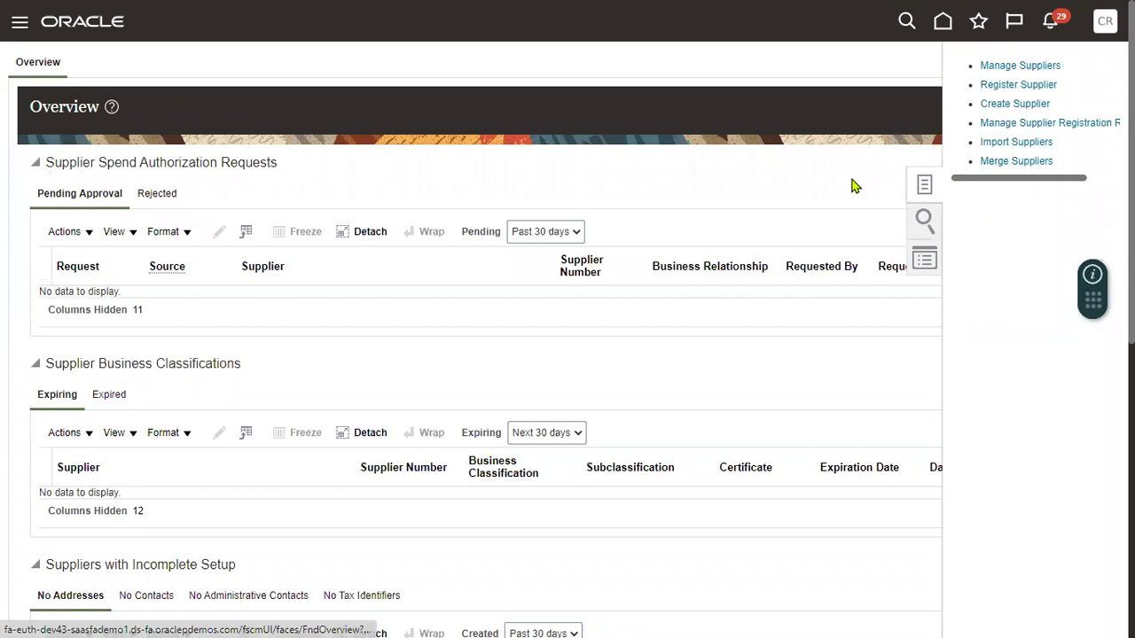
Step: Create the supplier Vedam Cloud Technologies with business relationship Prospective and tax organization type Corporation
{"action": "left_click", "coordinate": [1016, 106]}
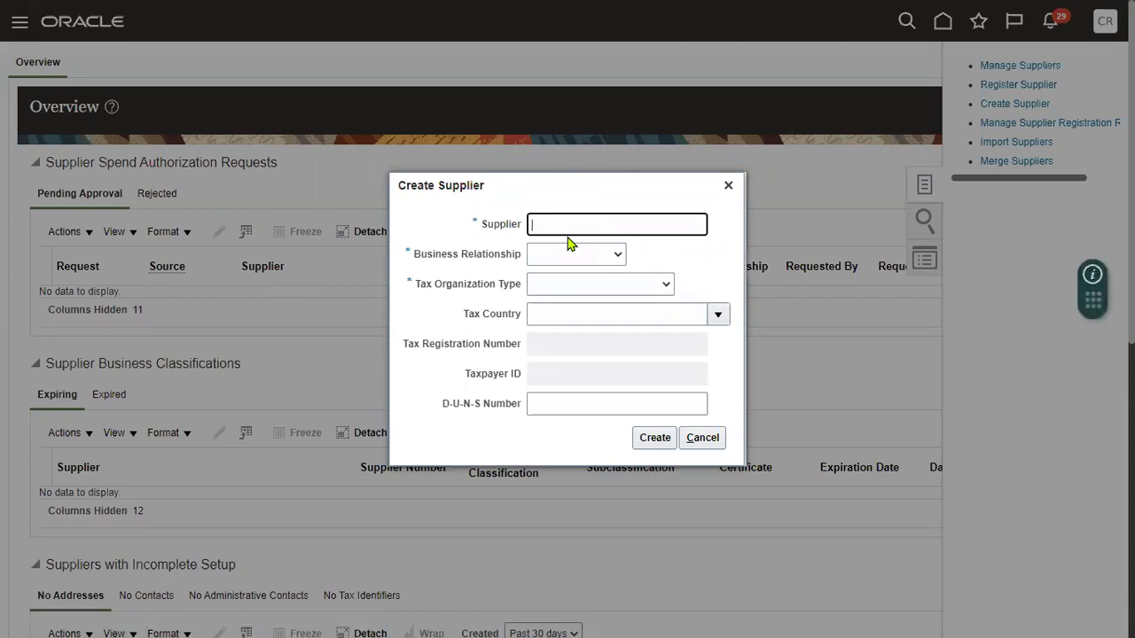
{"action": "type", "text": "Vedam Cloud Technologies"}
{"action": "key", "text": "Tab"}
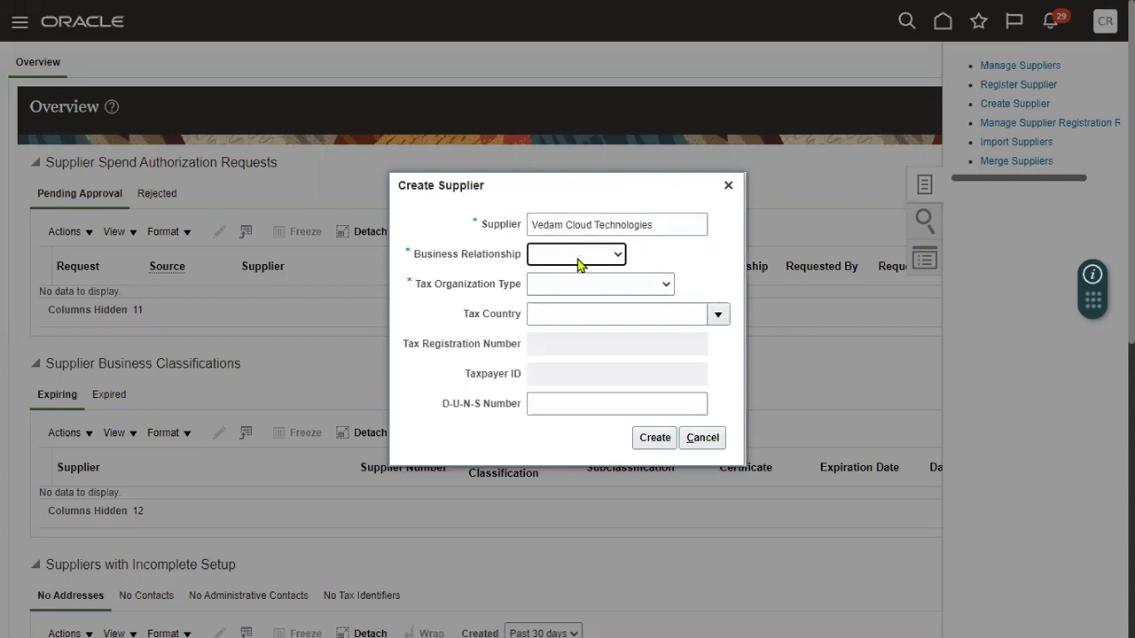
{"action": "left_click", "coordinate": [580, 259]}
{"action": "left_click", "coordinate": [585, 290]}
{"action": "left_click", "coordinate": [661, 284]}
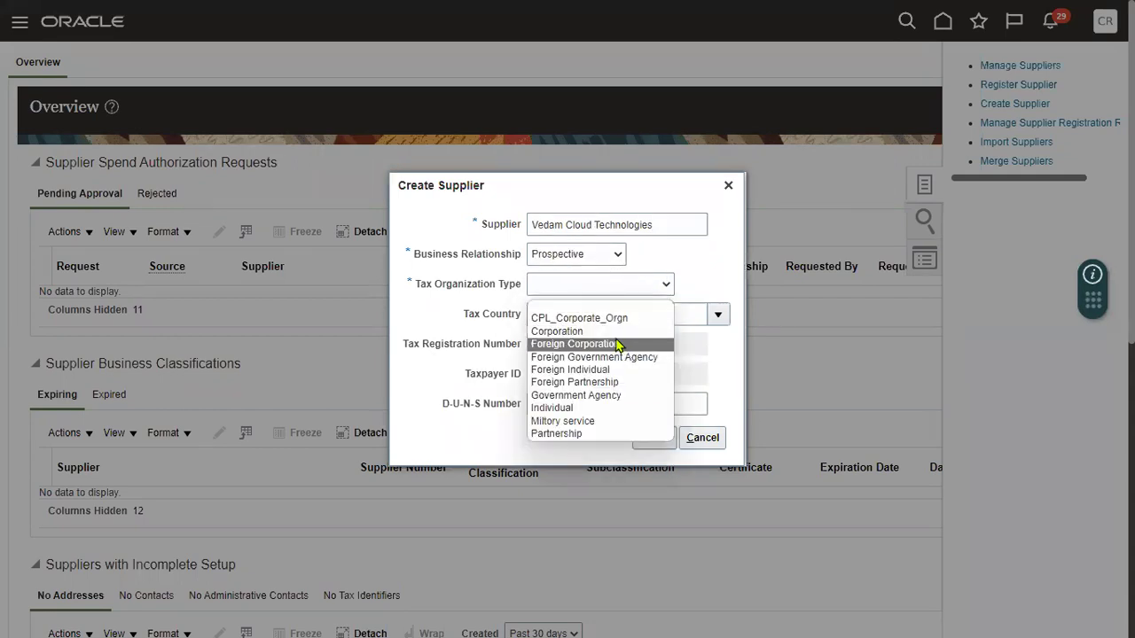
{"action": "left_click", "coordinate": [611, 329]}
{"action": "left_click", "coordinate": [652, 445]}
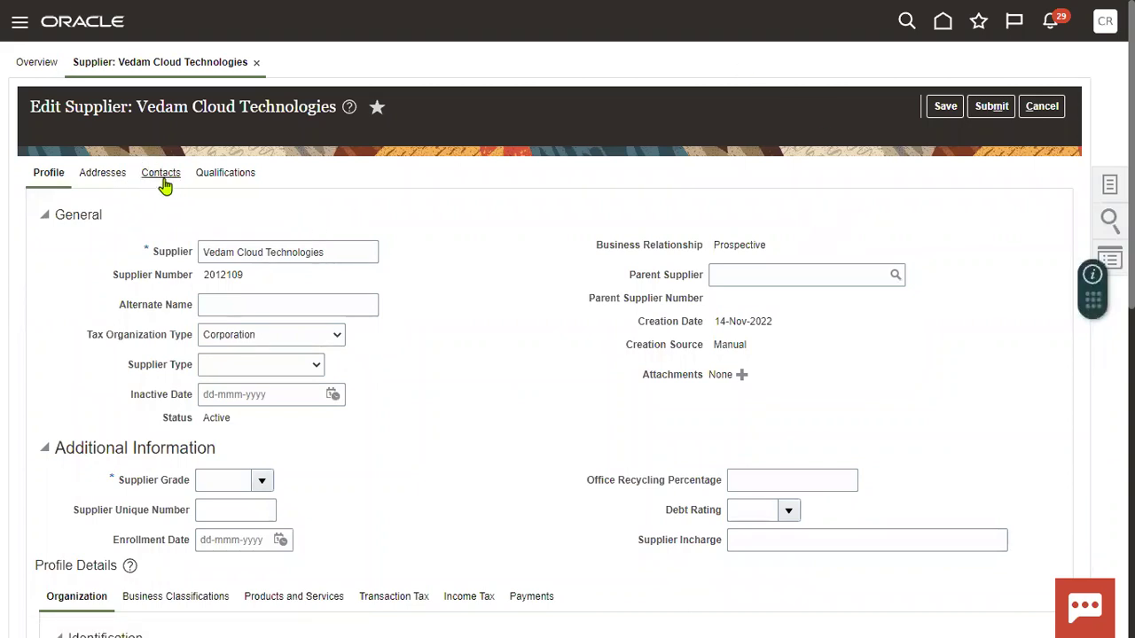
Step: Examine the supplier's Business Relationship and the mandatory Supplier Grade field under Additional Information
{"action": "left_click_drag", "start_coordinate": [714, 245], "coordinate": [786, 255]}
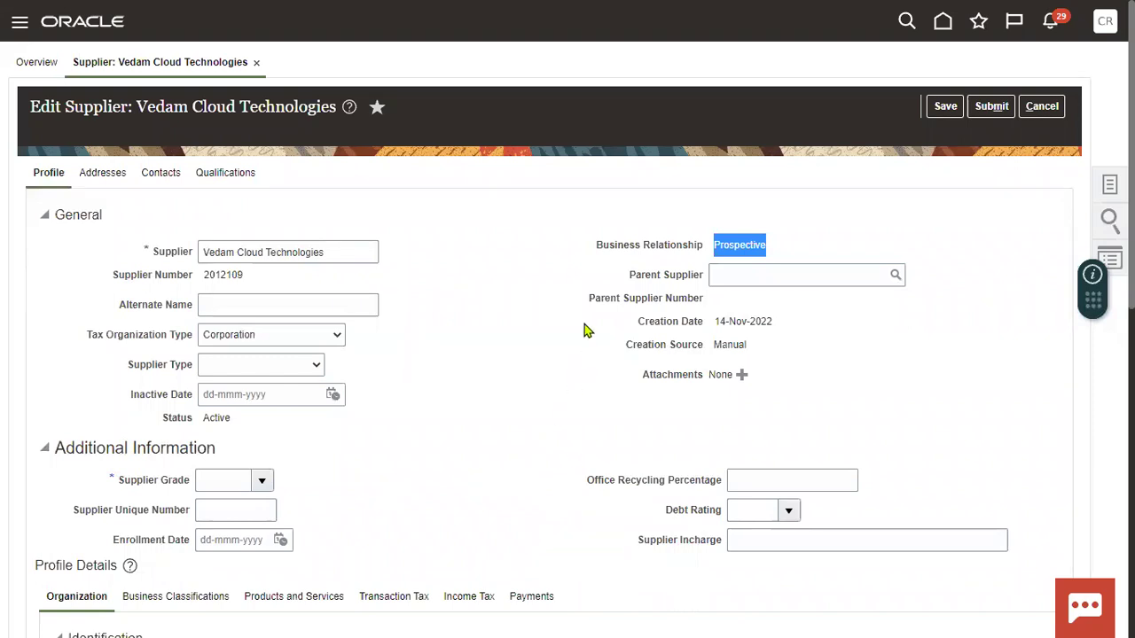
{"action": "left_click", "coordinate": [111, 175]}
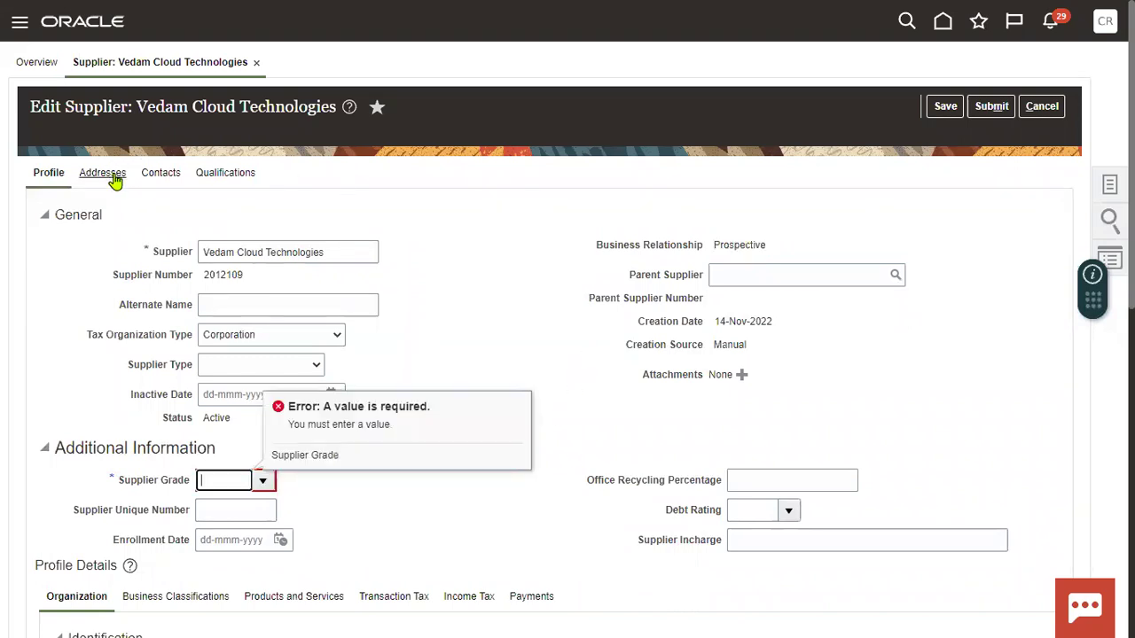
{"action": "left_click", "coordinate": [32, 489]}
{"action": "left_click_drag", "start_coordinate": [118, 485], "coordinate": [188, 490]}
{"action": "left_click", "coordinate": [384, 488]}
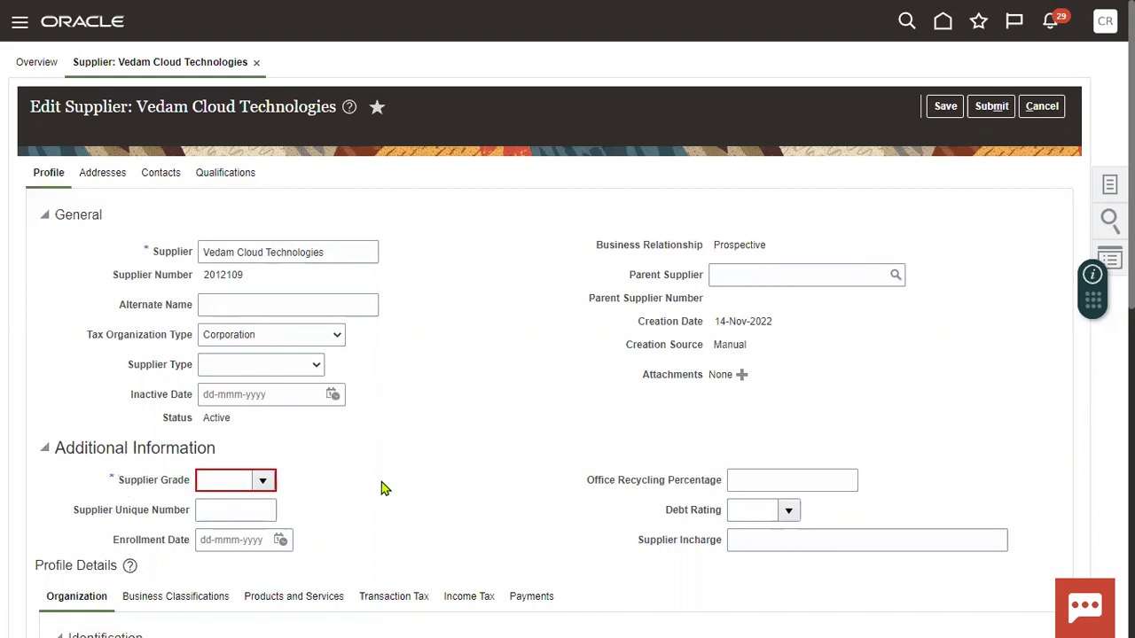
{"action": "left_click_drag", "start_coordinate": [57, 450], "coordinate": [229, 460]}
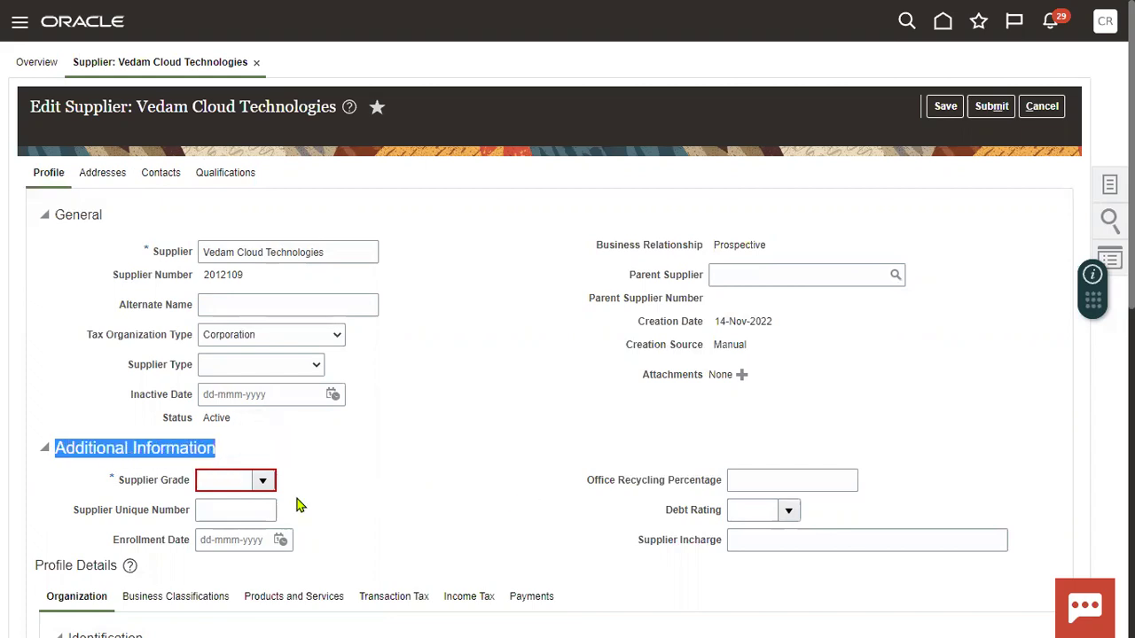
{"action": "left_click_drag", "start_coordinate": [124, 483], "coordinate": [189, 486]}
{"action": "left_click", "coordinate": [108, 483]}
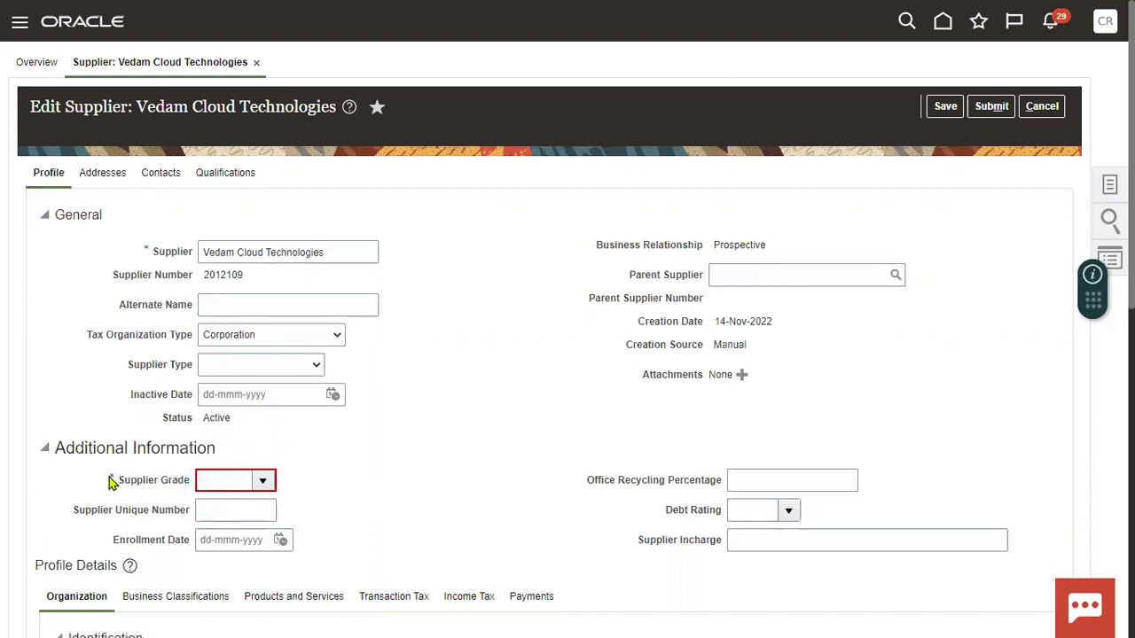
{"action": "left_click_drag", "start_coordinate": [107, 483], "coordinate": [113, 480]}
{"action": "left_click", "coordinate": [350, 491]}
Step: Set the supplier's Supplier Grade to A
{"action": "left_click", "coordinate": [264, 479]}
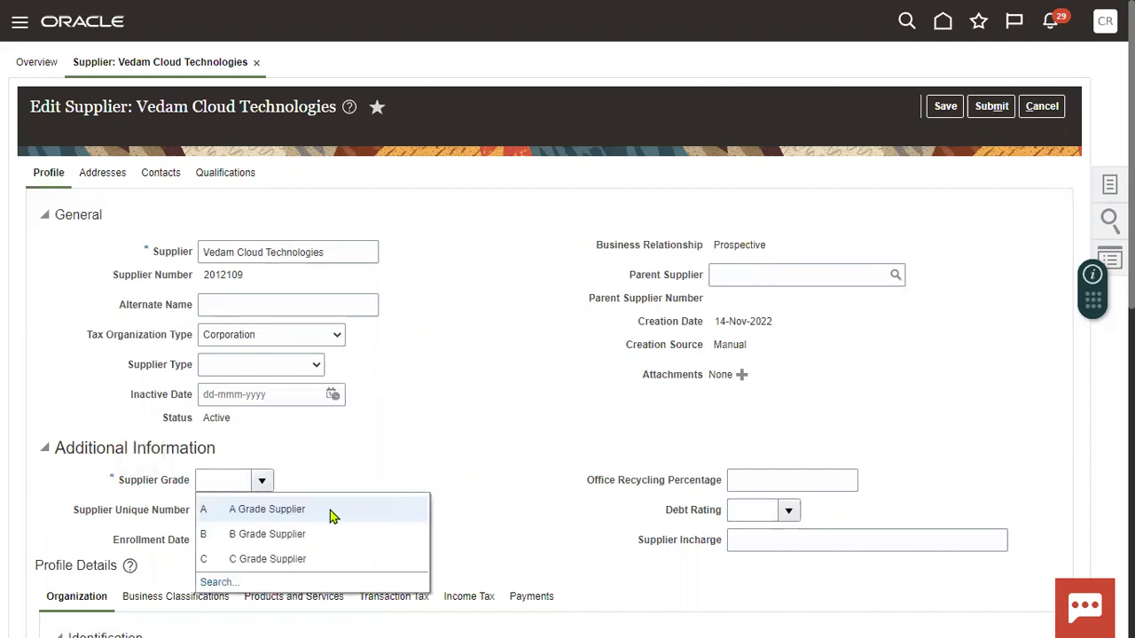
{"action": "type", "text": "A"}
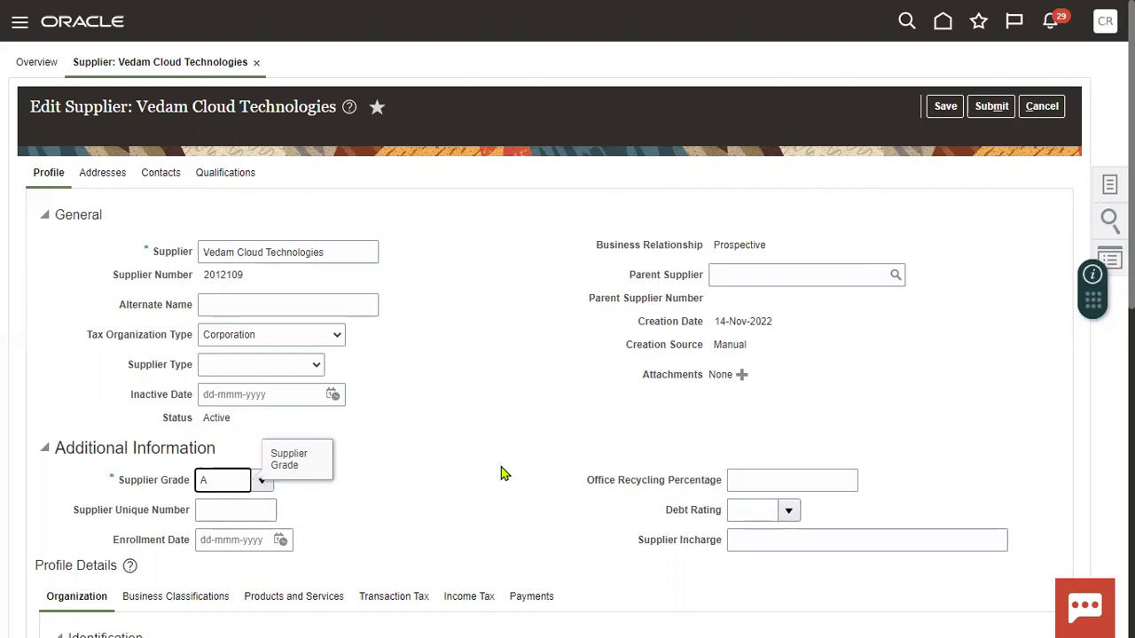
Step: Start a new supplier address named VEDAM Address and set its country to United States
{"action": "left_click", "coordinate": [104, 178]}
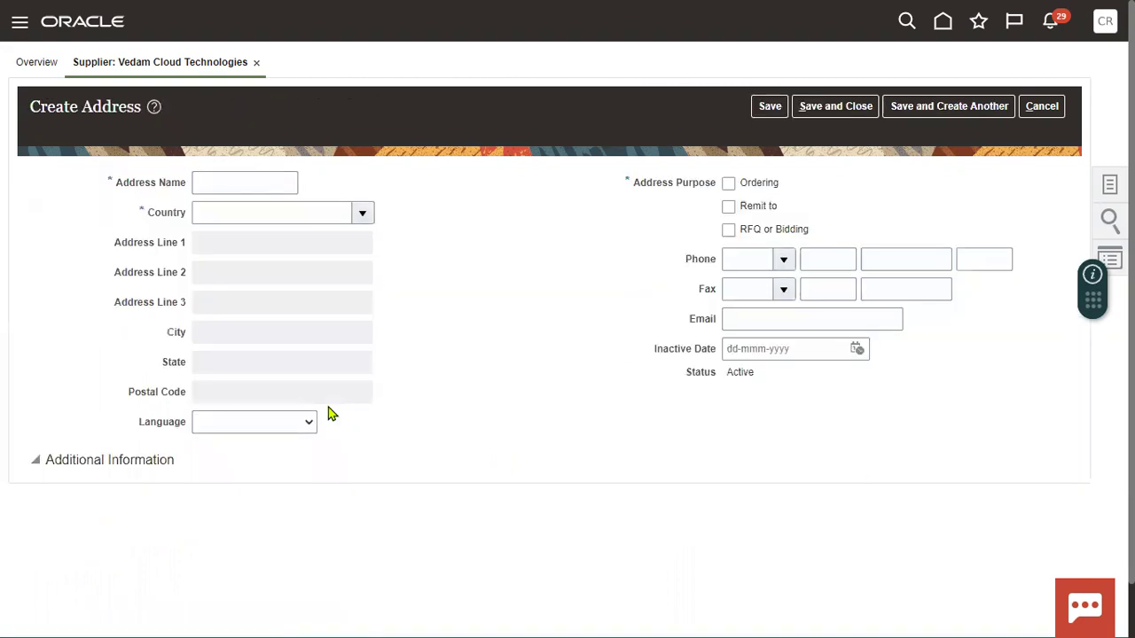
{"action": "left_click", "coordinate": [249, 180]}
{"action": "type", "text": "VEDAM "}
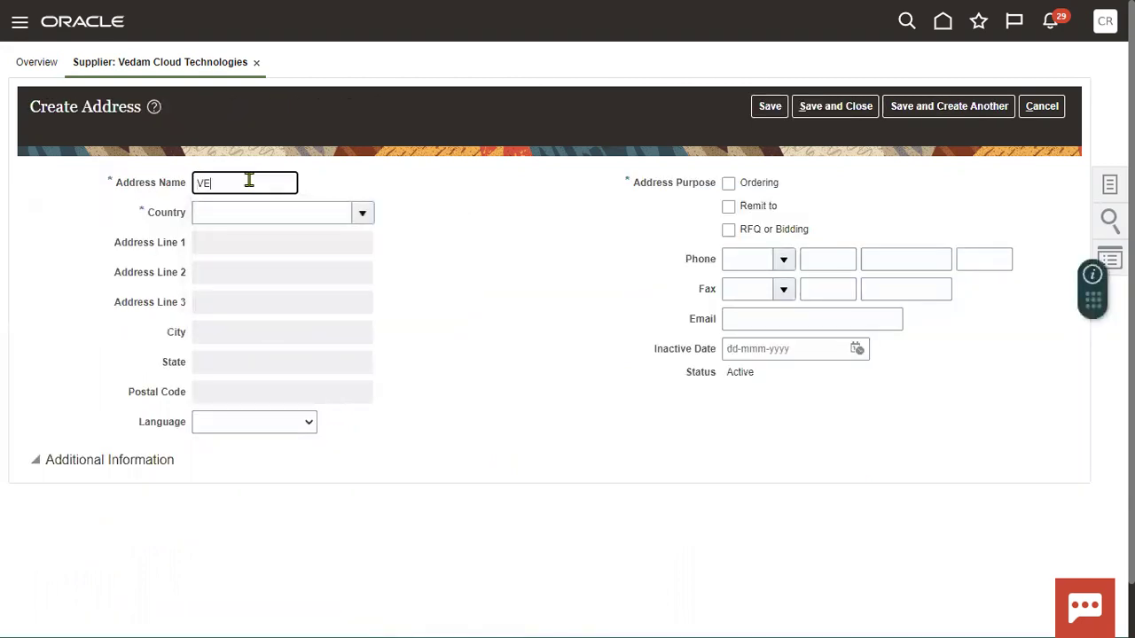
{"action": "type", "text": "Address"}
{"action": "key", "text": "Tab"}
{"action": "type", "text": "unite"}
{"action": "type", "text": "st"}
{"action": "key", "text": "Tab"}
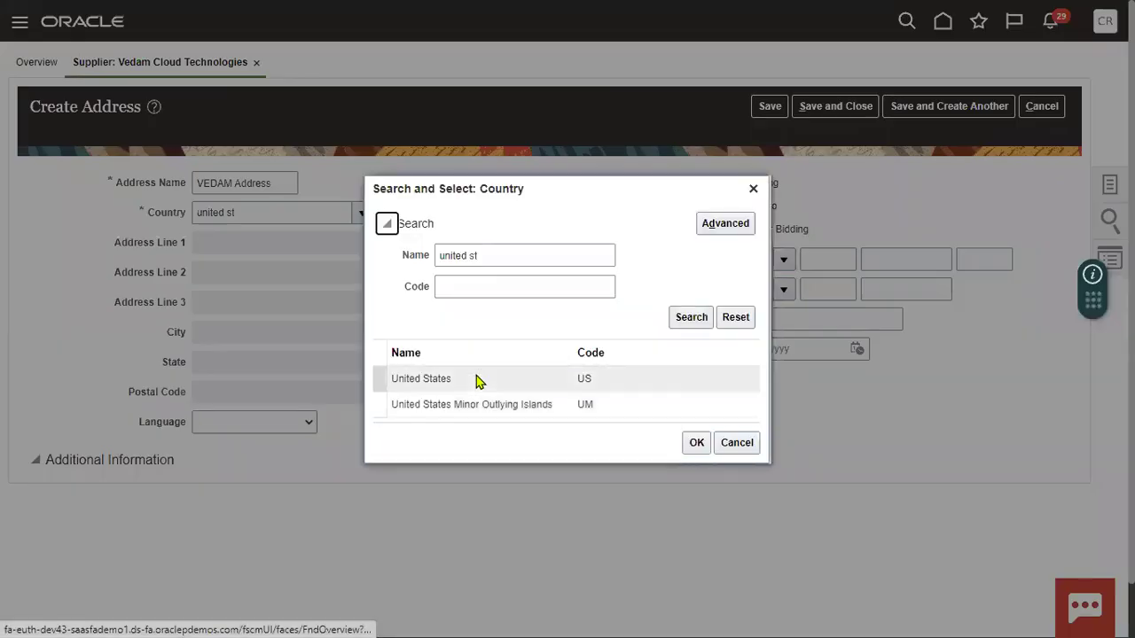
{"action": "left_click", "coordinate": [476, 379]}
{"action": "left_click", "coordinate": [696, 445]}
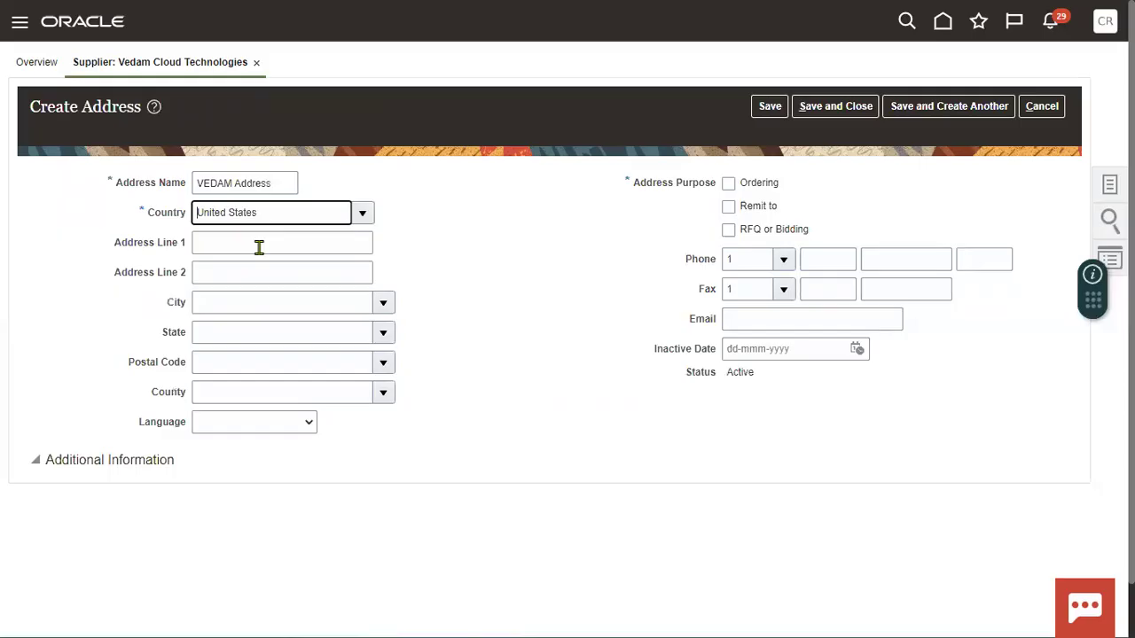
Step: Fill in the first address line from the saved suggestion and enter the postal code with its matching city, state and county
{"action": "left_click", "coordinate": [258, 246]}
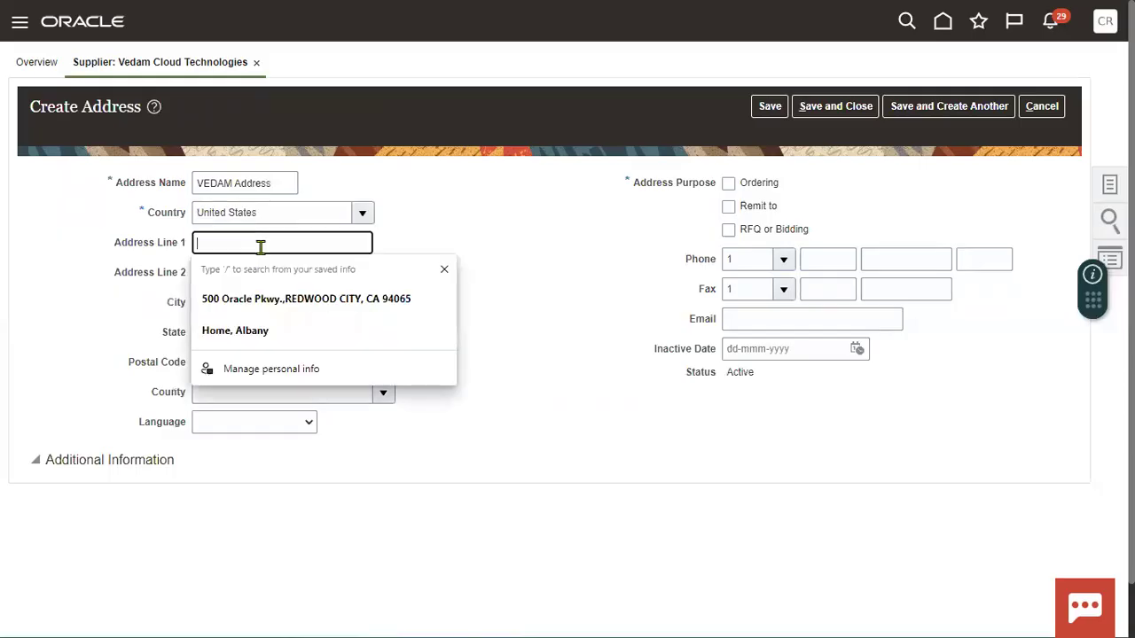
{"action": "left_click", "coordinate": [263, 298]}
{"action": "left_click", "coordinate": [239, 362]}
{"action": "type", "text": "12200"}
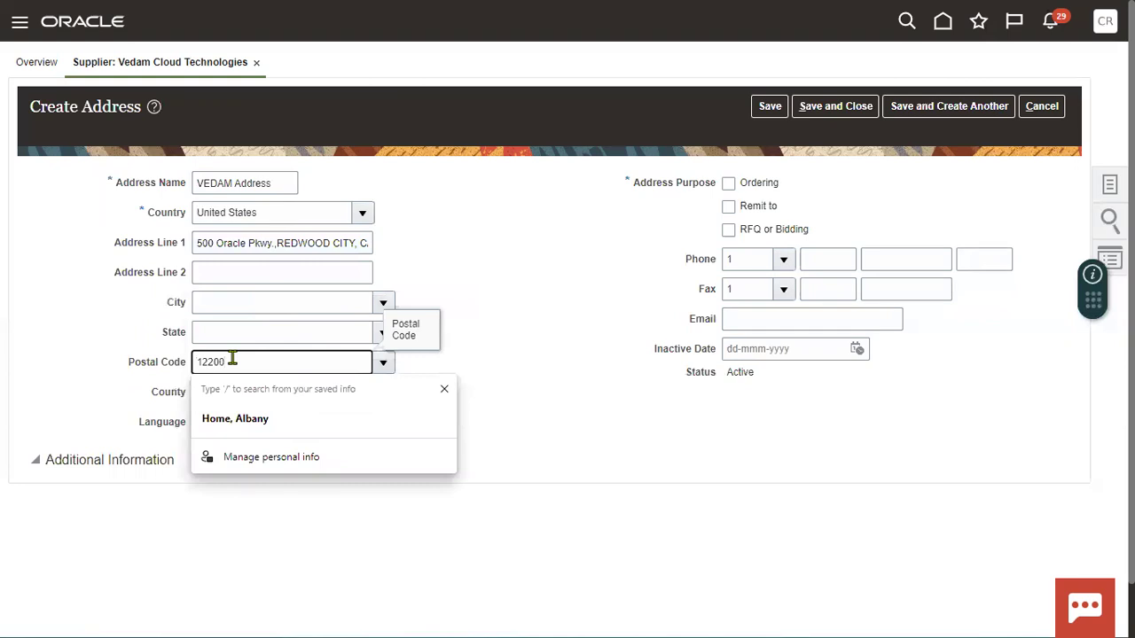
{"action": "left_click", "coordinate": [526, 290]}
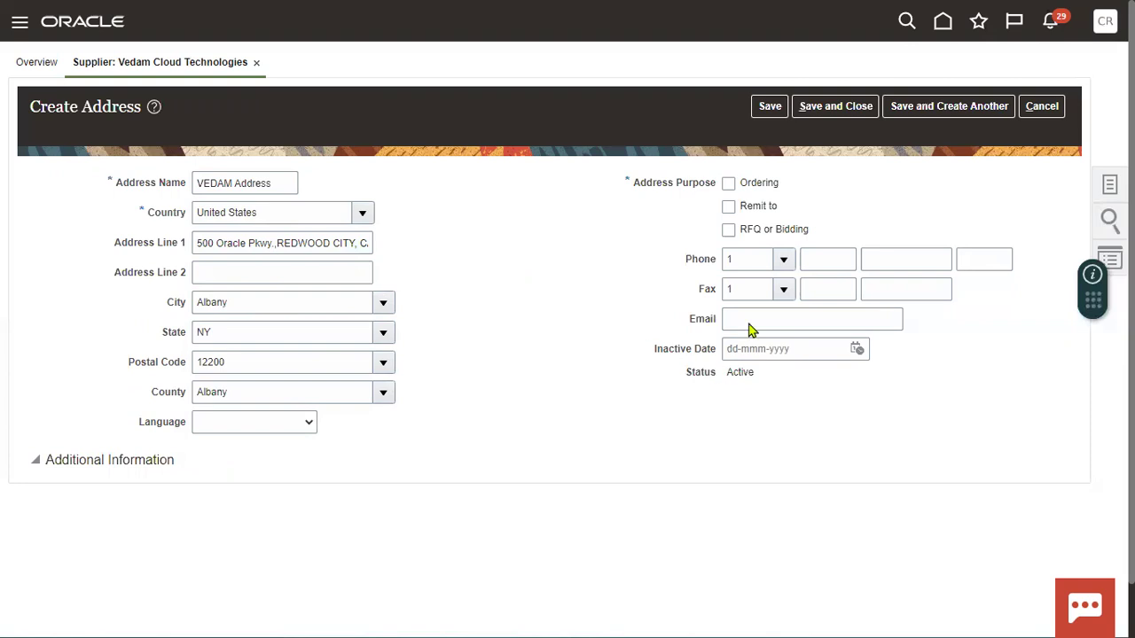
Step: Assign the address purposes RFQ or Bidding and Ordering, and save and close the address
{"action": "left_click", "coordinate": [759, 232]}
{"action": "left_click", "coordinate": [759, 185]}
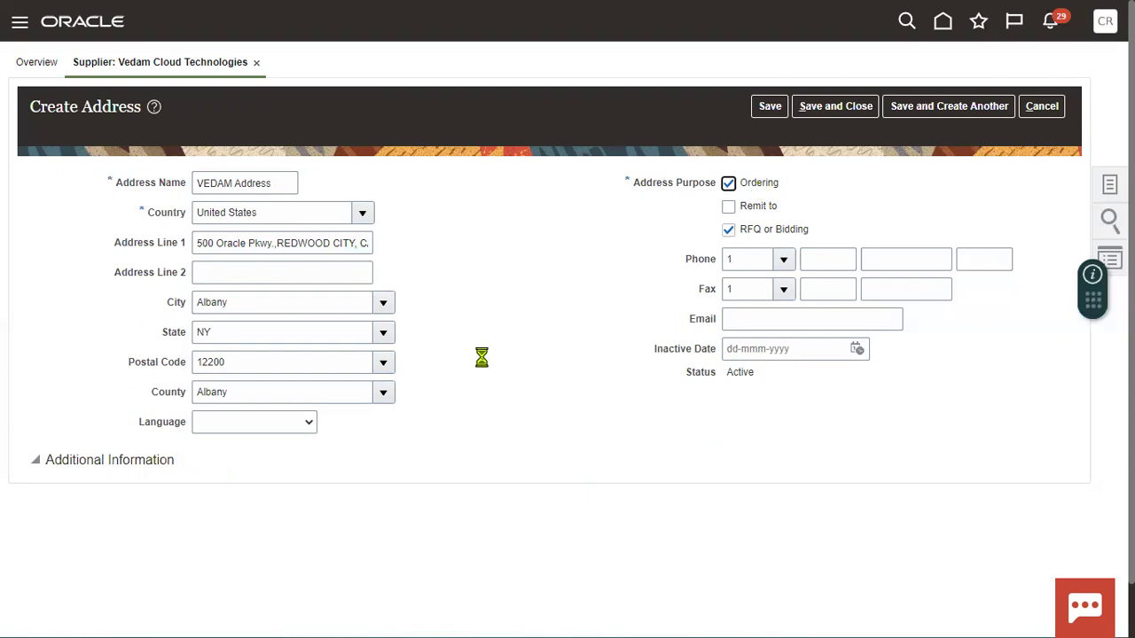
{"action": "left_click", "coordinate": [808, 113]}
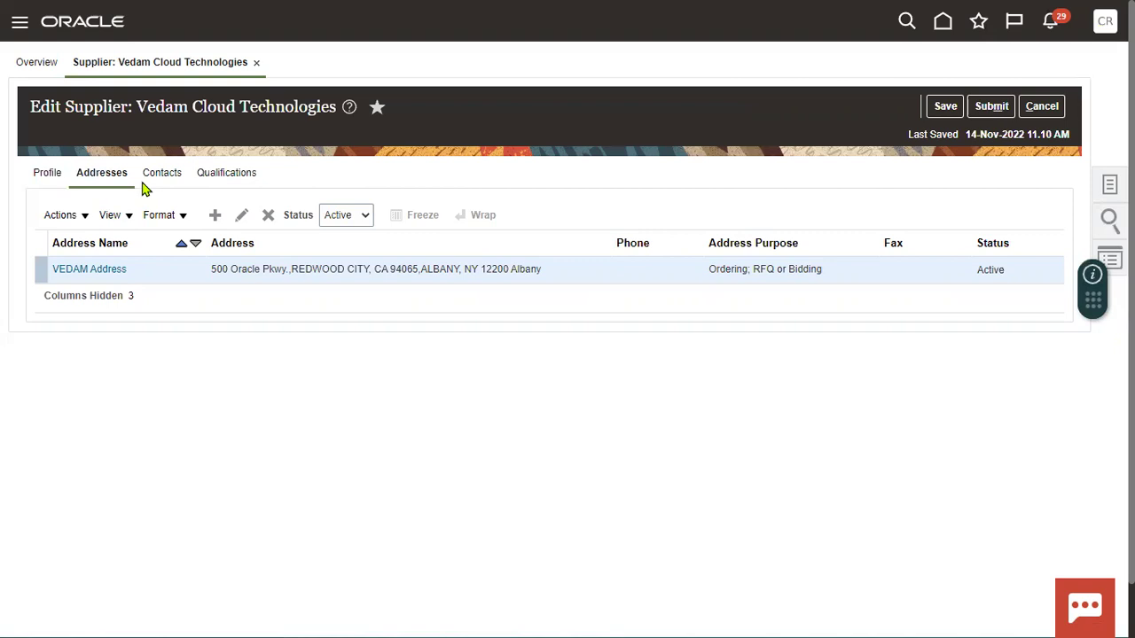
Step: Check the Business Relationship in the supplier's profile and submit the supplier for approval
{"action": "left_click", "coordinate": [51, 175]}
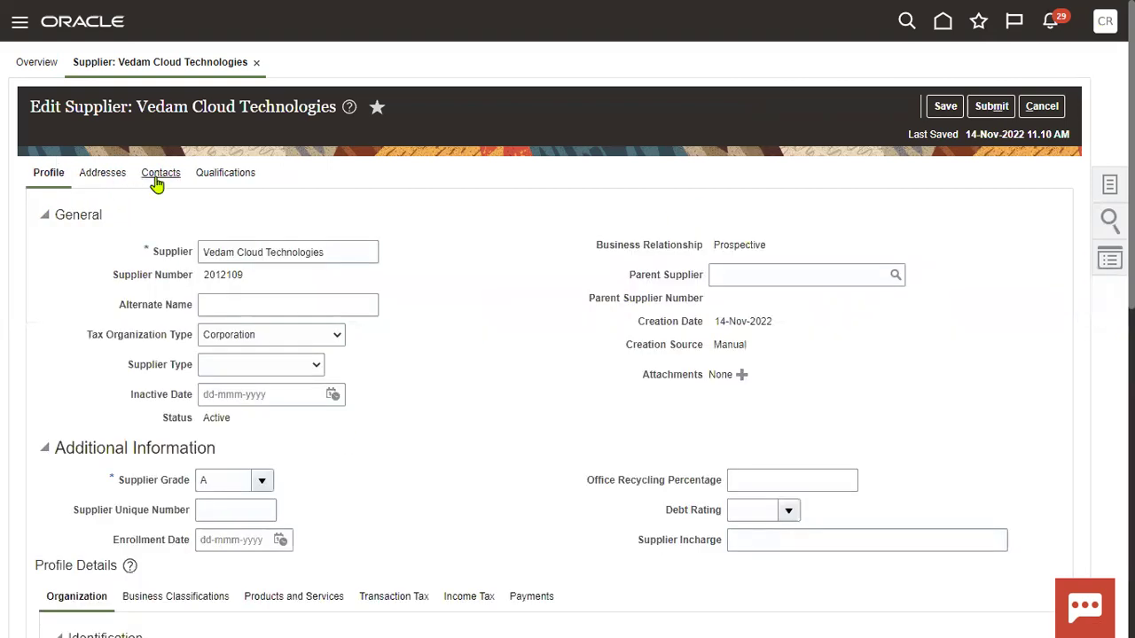
{"action": "left_click_drag", "start_coordinate": [714, 246], "coordinate": [774, 246]}
{"action": "left_click", "coordinate": [991, 107]}
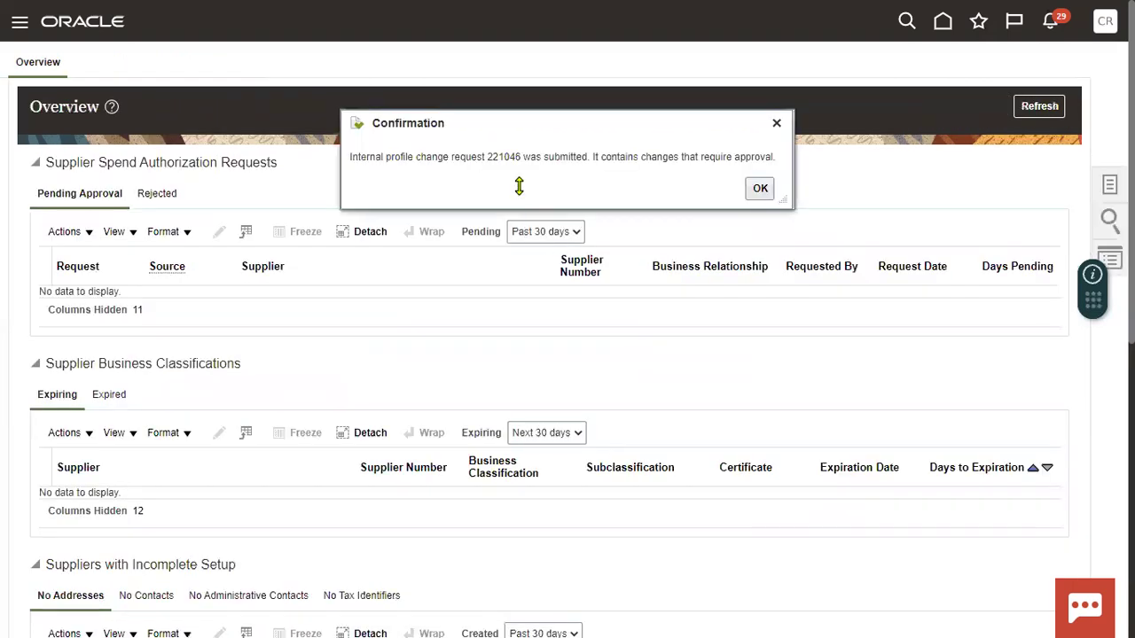
{"action": "left_click", "coordinate": [761, 189]}
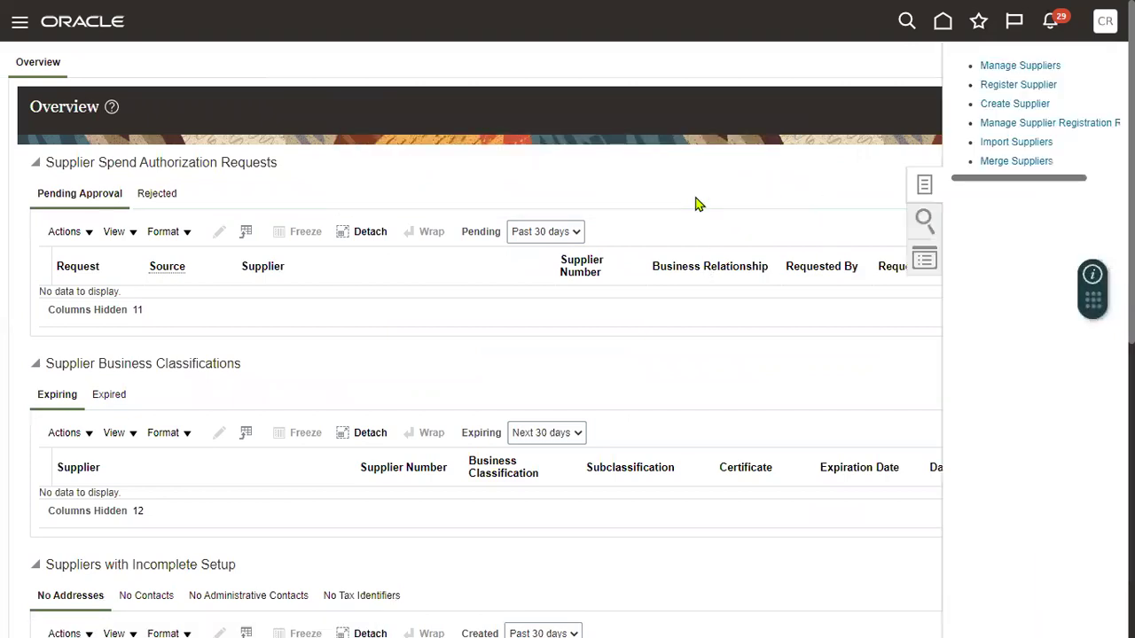
Step: Search Manage Suppliers for vedam and view the information note on Vedam Cloud Technologies
{"action": "left_click", "coordinate": [1030, 69]}
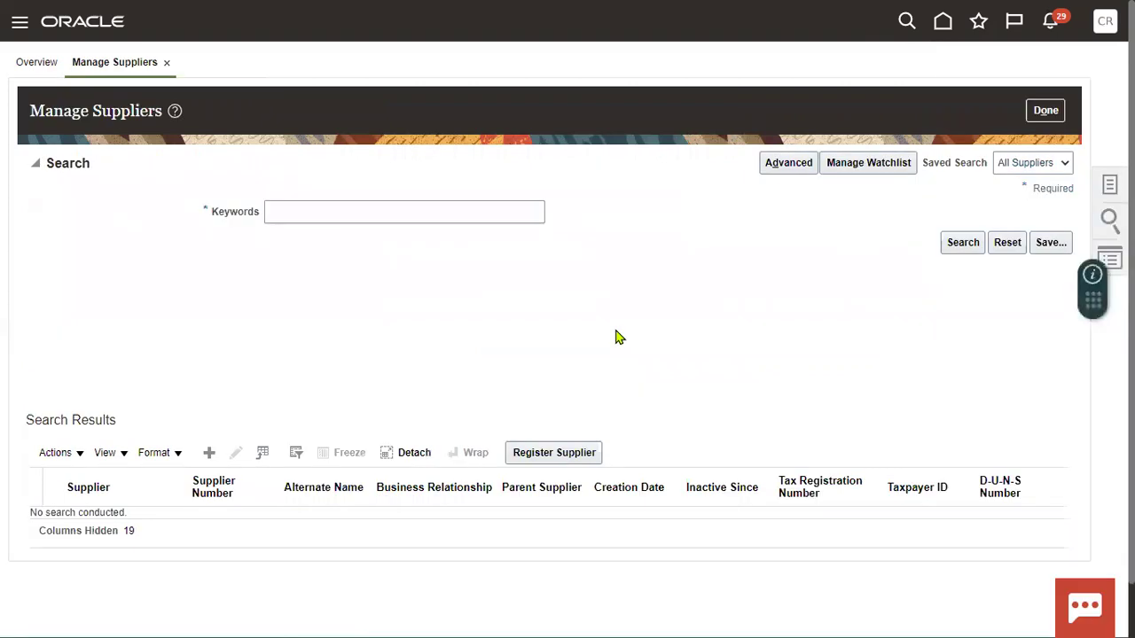
{"action": "left_click", "coordinate": [394, 208]}
{"action": "type", "text": "vedam"}
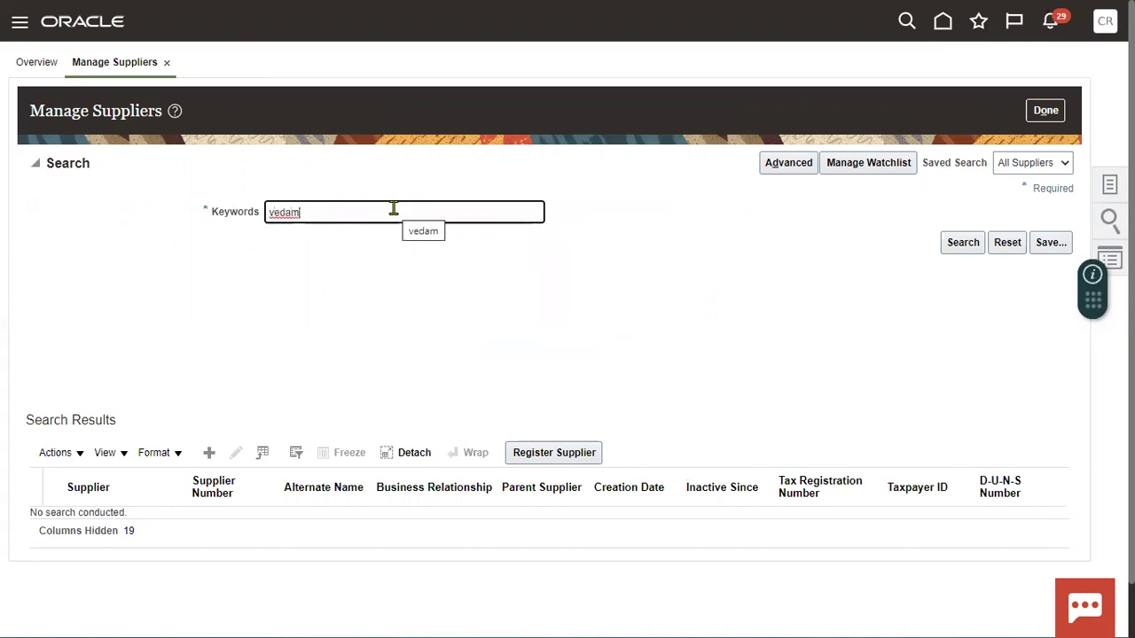
{"action": "key", "text": "Return"}
{"action": "left_click", "coordinate": [288, 525]}
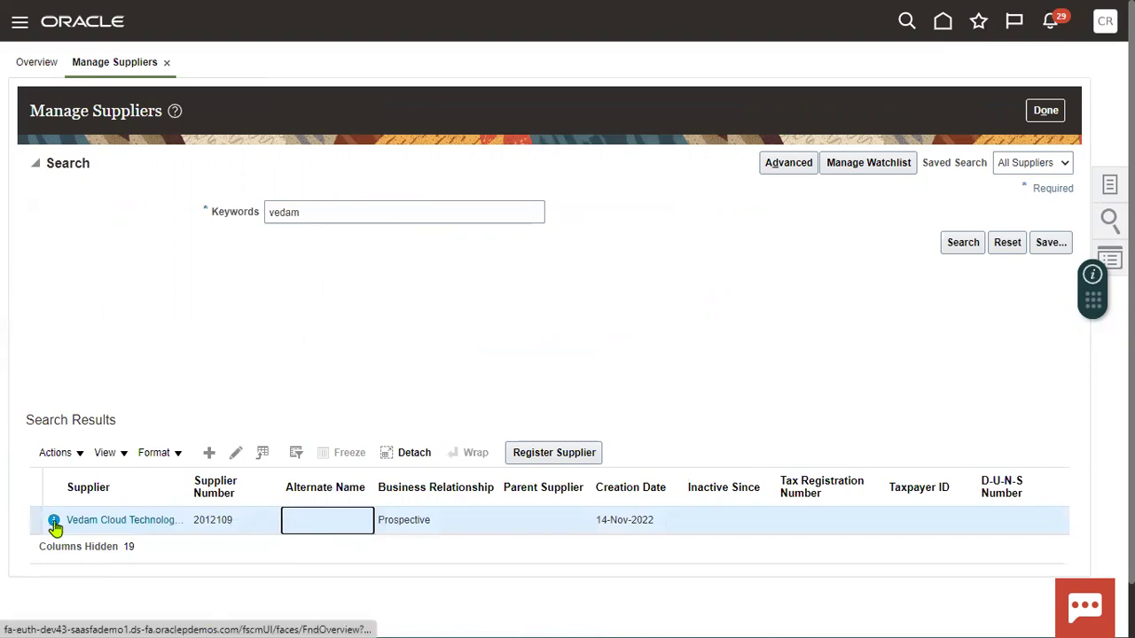
{"action": "left_click", "coordinate": [54, 525]}
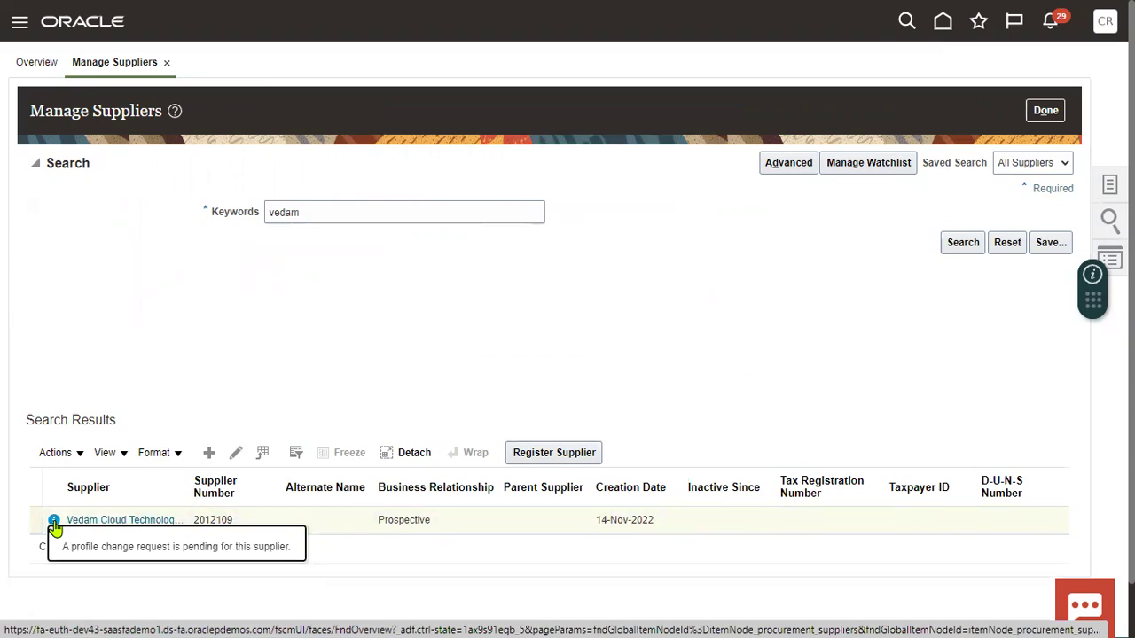
Step: Rerun the supplier search for vedam and check the information note on Vedam Cloud Technologies again
{"action": "left_click", "coordinate": [962, 245]}
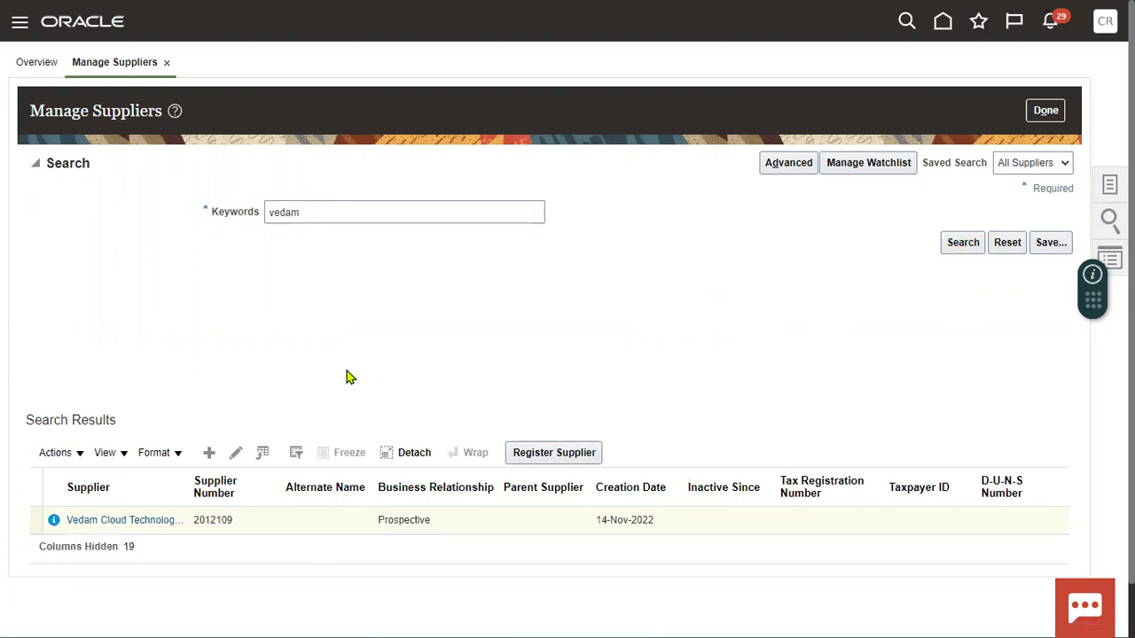
{"action": "left_click", "coordinate": [211, 520]}
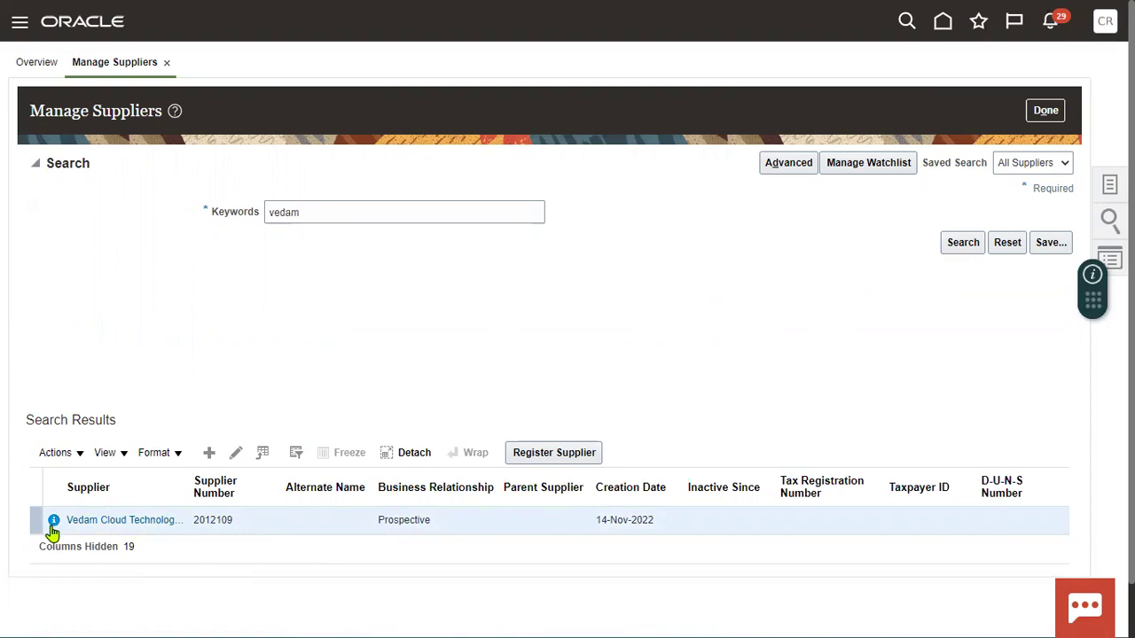
{"action": "mouse_move", "coordinate": [54, 527]}
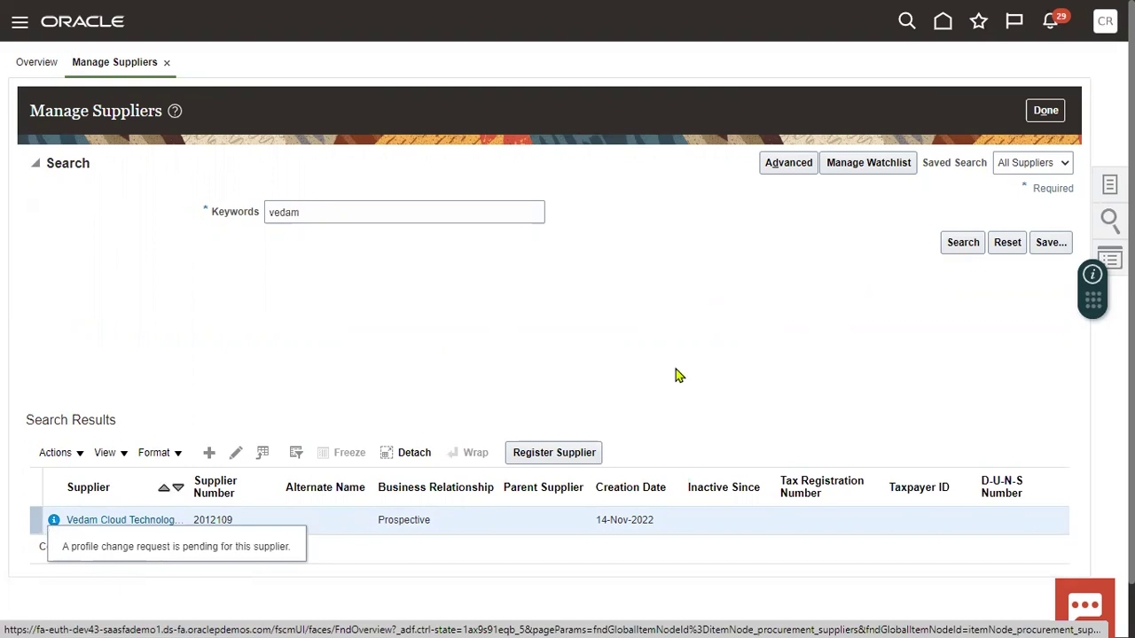
{"action": "left_click", "coordinate": [963, 244]}
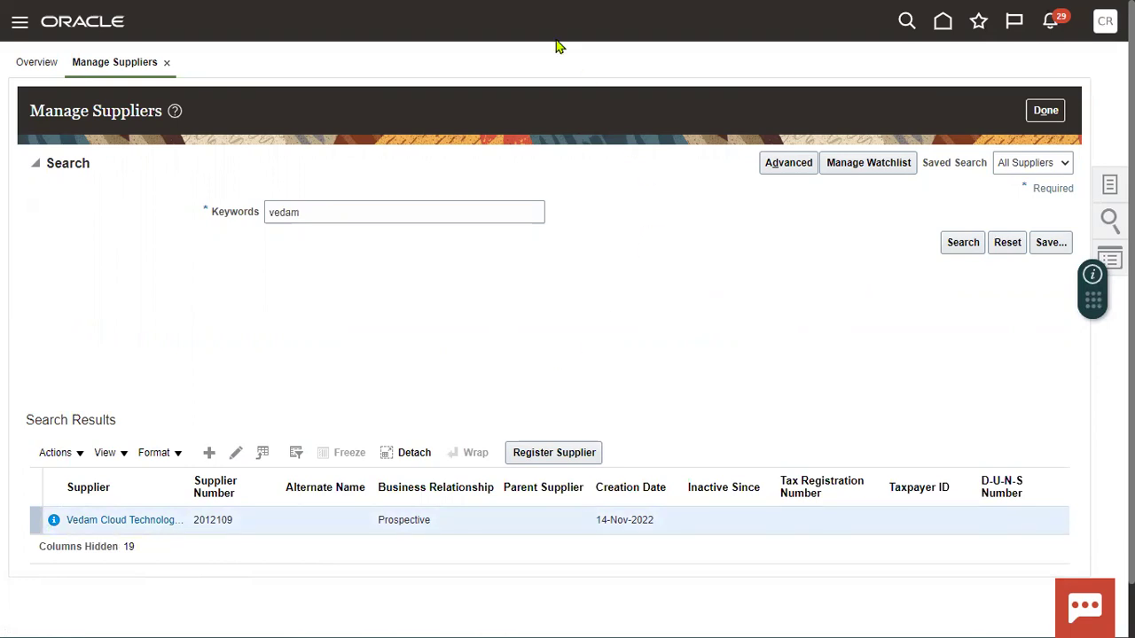
Step: Switch to the RTL Online Trainings Placements channel on YouTube, view its playlists, and return to the Manage Suppliers page
{"action": "left_click", "coordinate": [537, 619]}
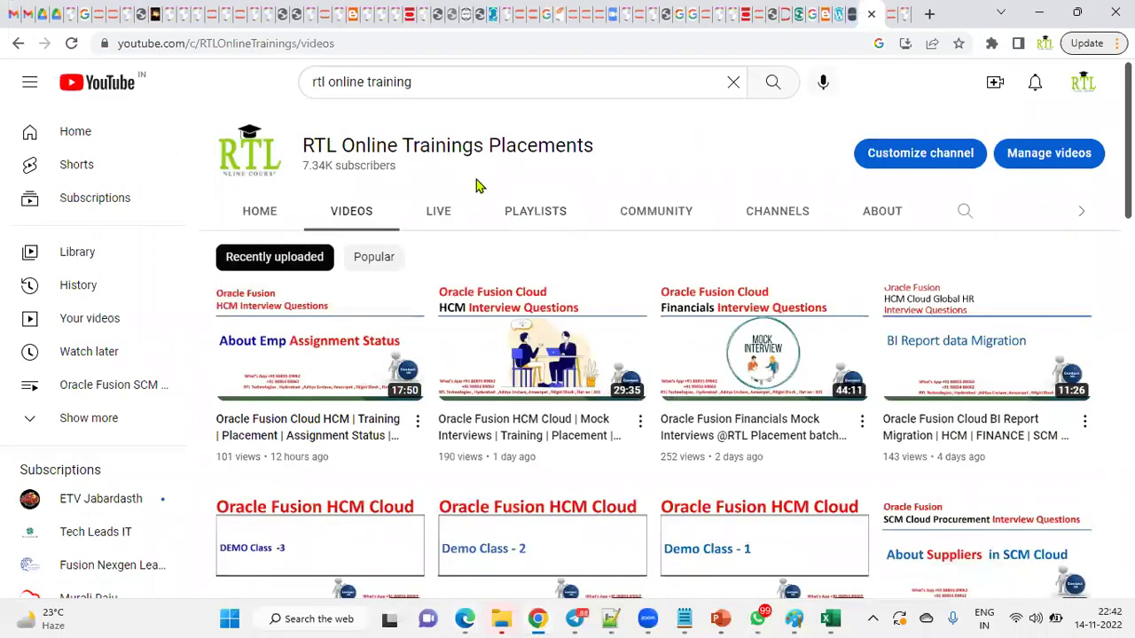
{"action": "left_click", "coordinate": [532, 218]}
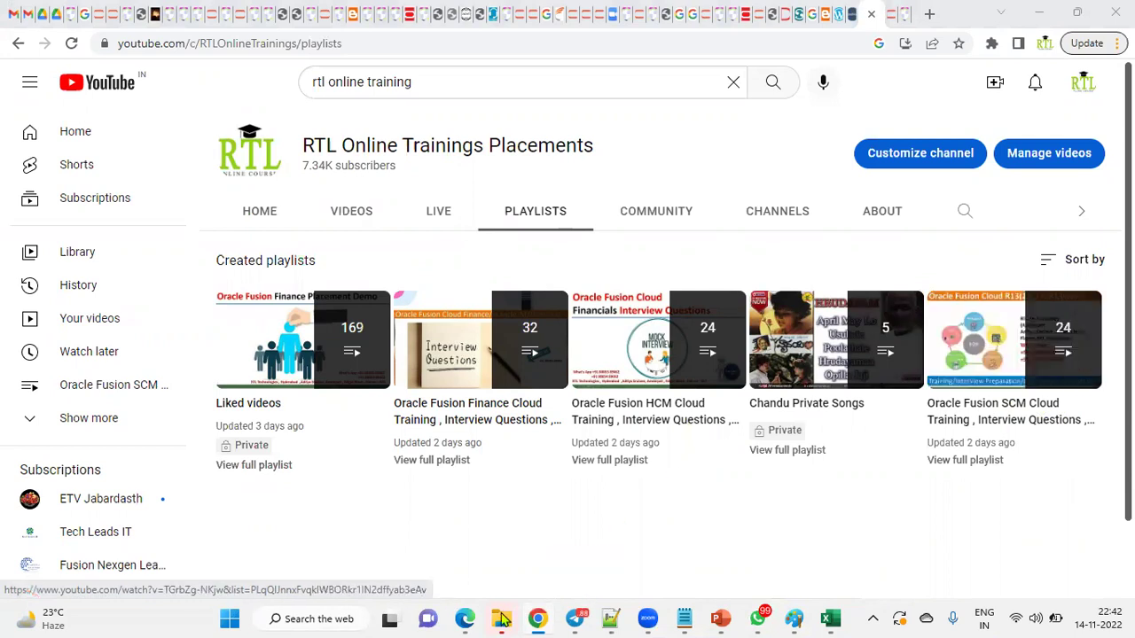
{"action": "mouse_move", "coordinate": [474, 619]}
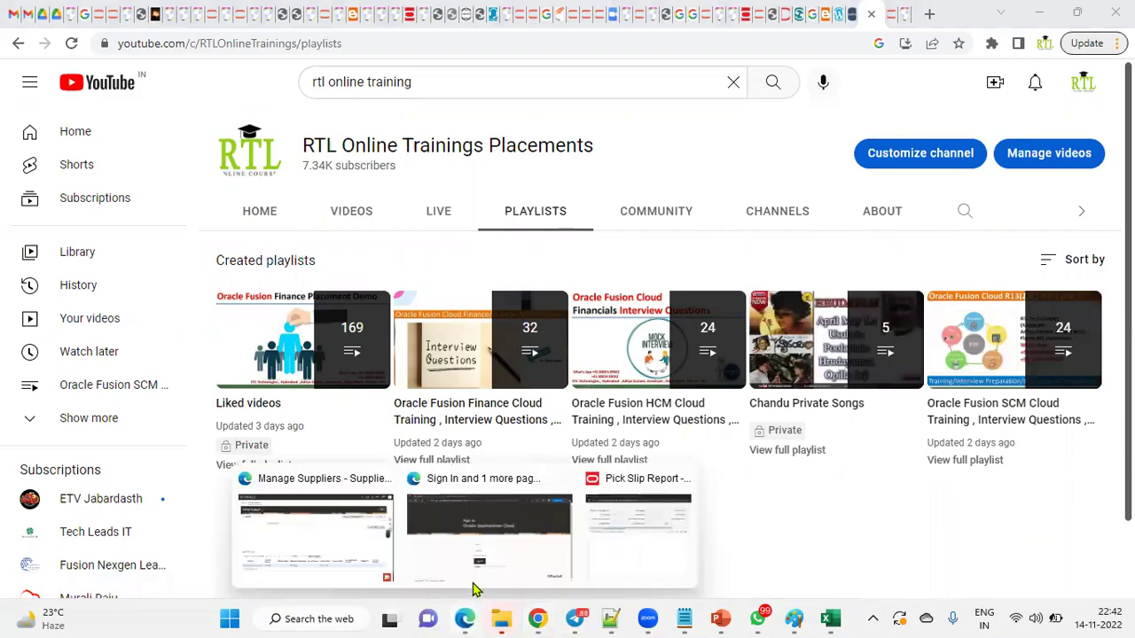
{"action": "left_click", "coordinate": [343, 555]}
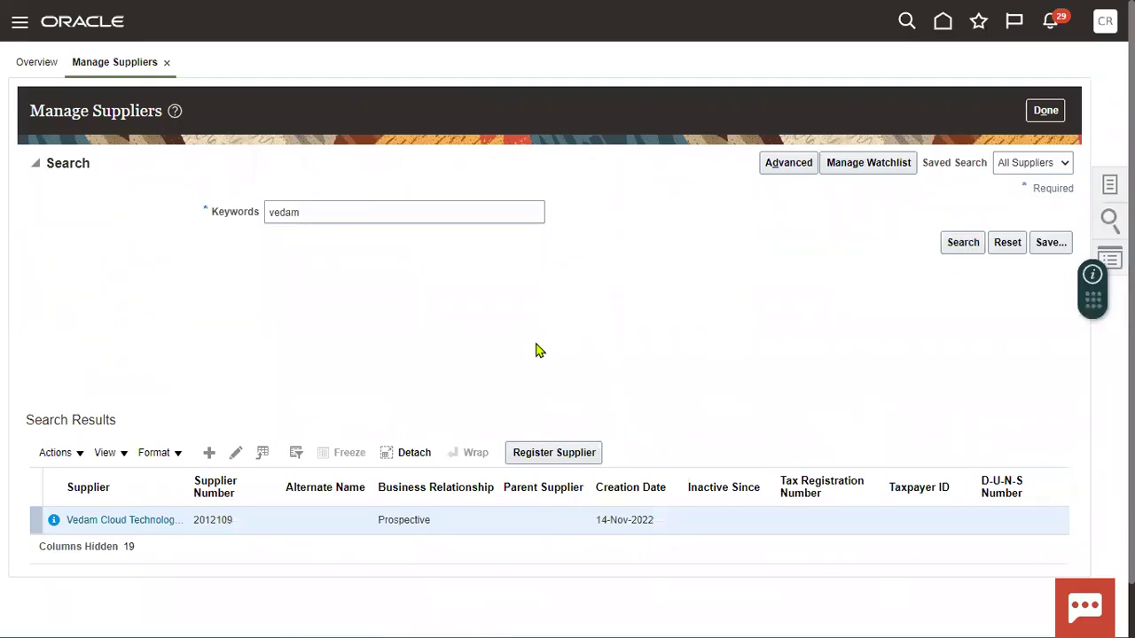
Step: Refresh the supplier search results and open Vedam Cloud Technologies for editing to check its Business Relationship
{"action": "left_click", "coordinate": [961, 243]}
{"action": "left_click", "coordinate": [966, 248]}
{"action": "left_click", "coordinate": [966, 243]}
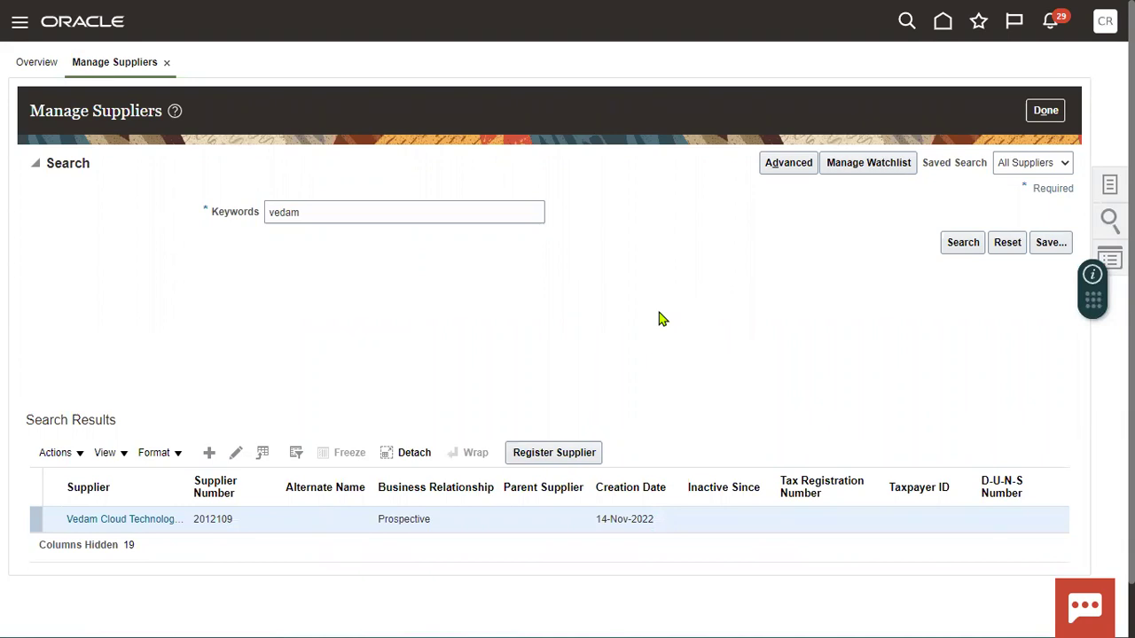
{"action": "left_click", "coordinate": [961, 248]}
{"action": "left_click", "coordinate": [236, 453]}
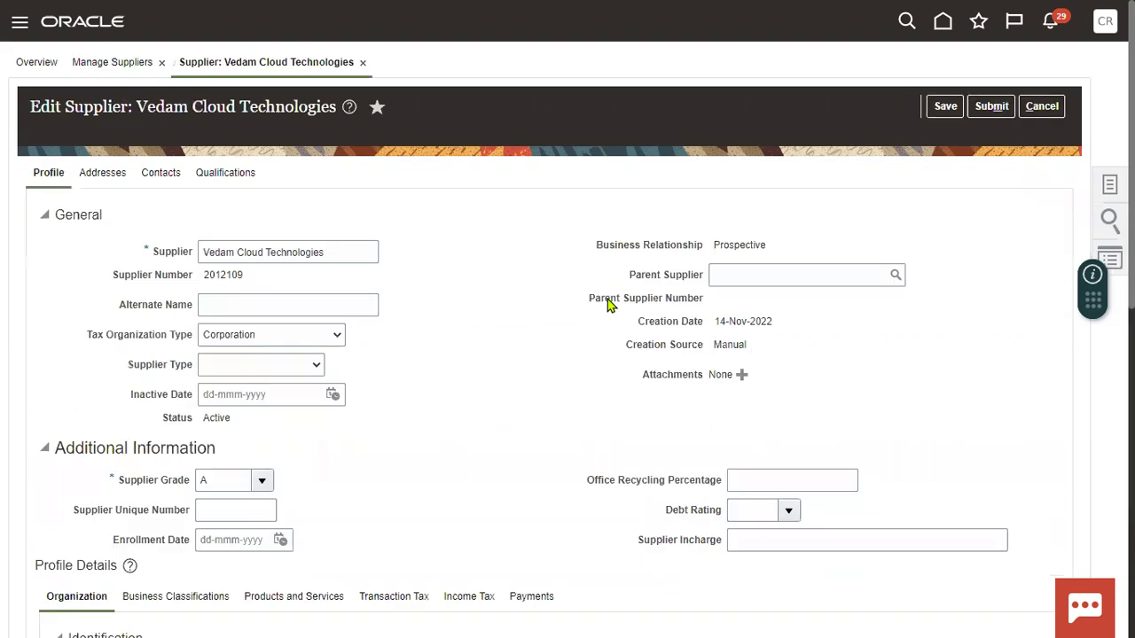
{"action": "left_click_drag", "start_coordinate": [714, 246], "coordinate": [762, 245]}
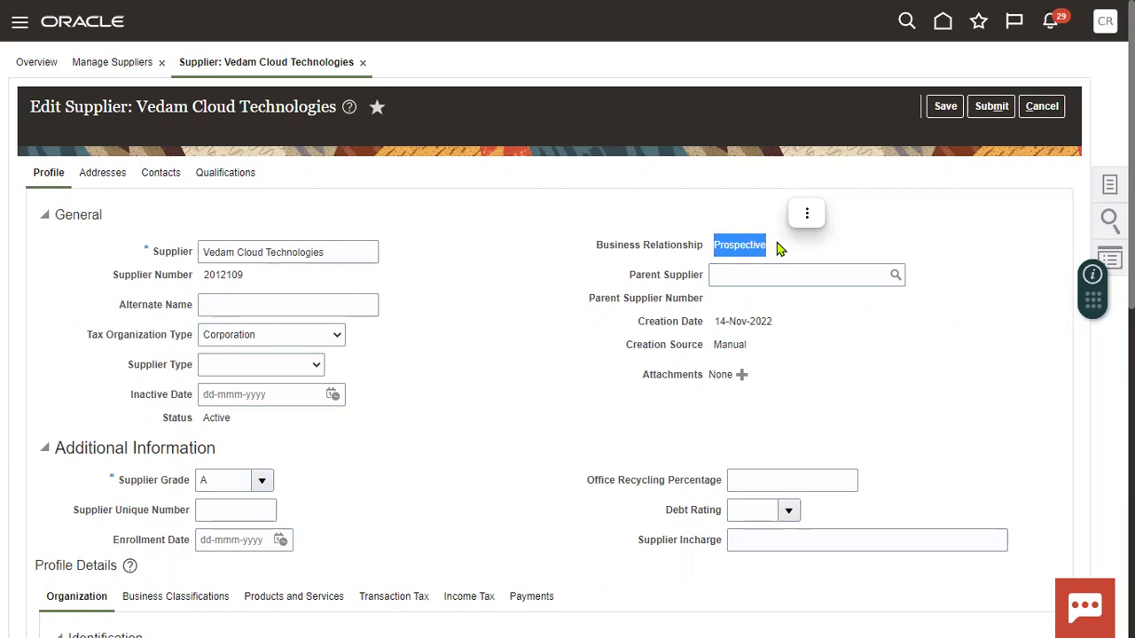
Step: Leave the supplier record, reopen Vedam Cloud Technologies for editing, and submit it without changes
{"action": "left_click", "coordinate": [1040, 107]}
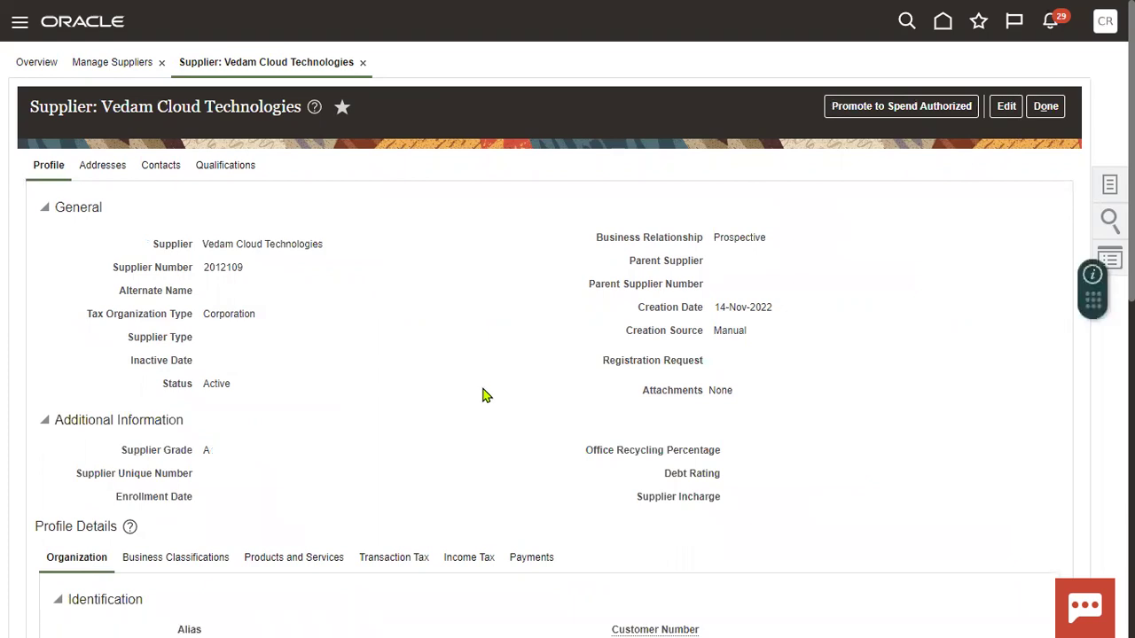
{"action": "left_click", "coordinate": [1045, 106]}
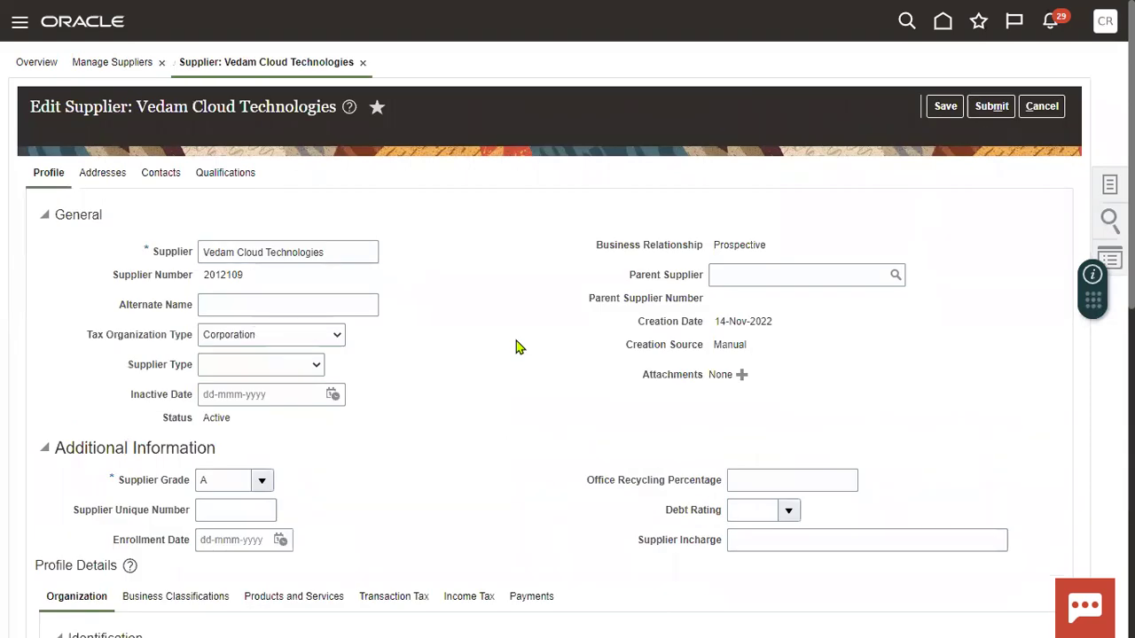
{"action": "left_click", "coordinate": [990, 107]}
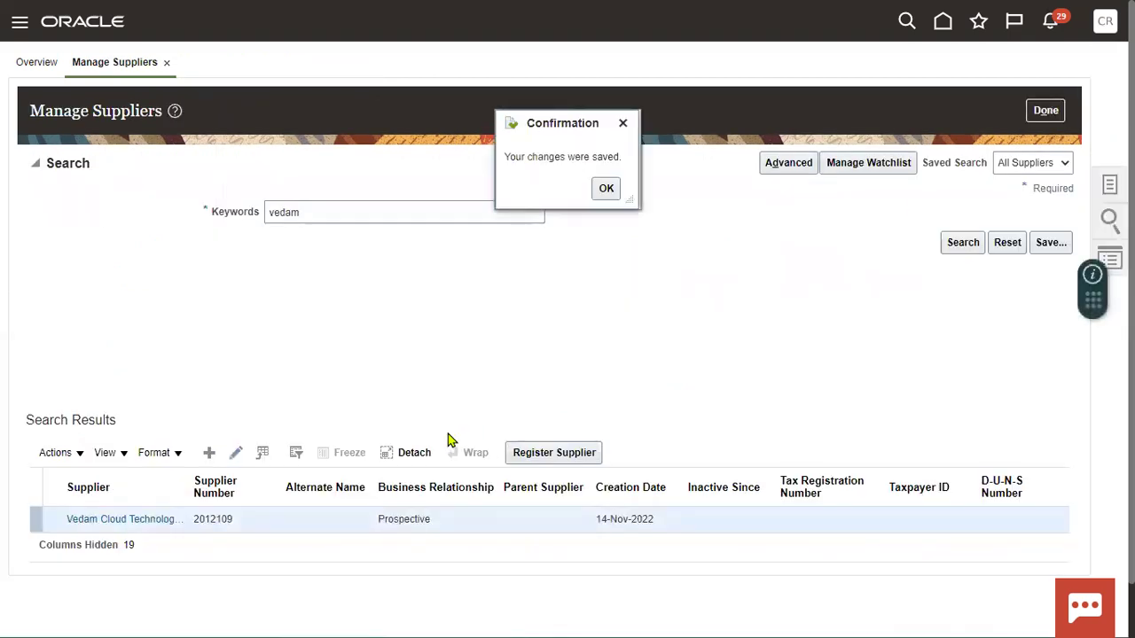
{"action": "left_click", "coordinate": [606, 188]}
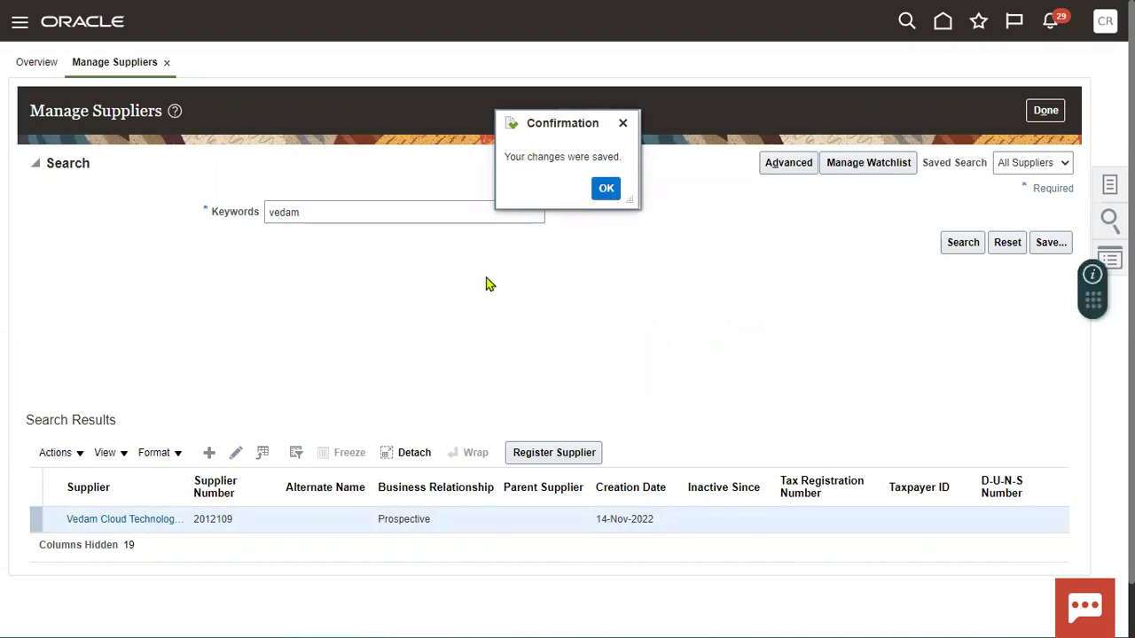
Step: Promote Vedam Cloud Technologies to spend authorized with the justification "Supplier has qualified all the qualification areas" and submit the request
{"action": "left_click", "coordinate": [120, 521]}
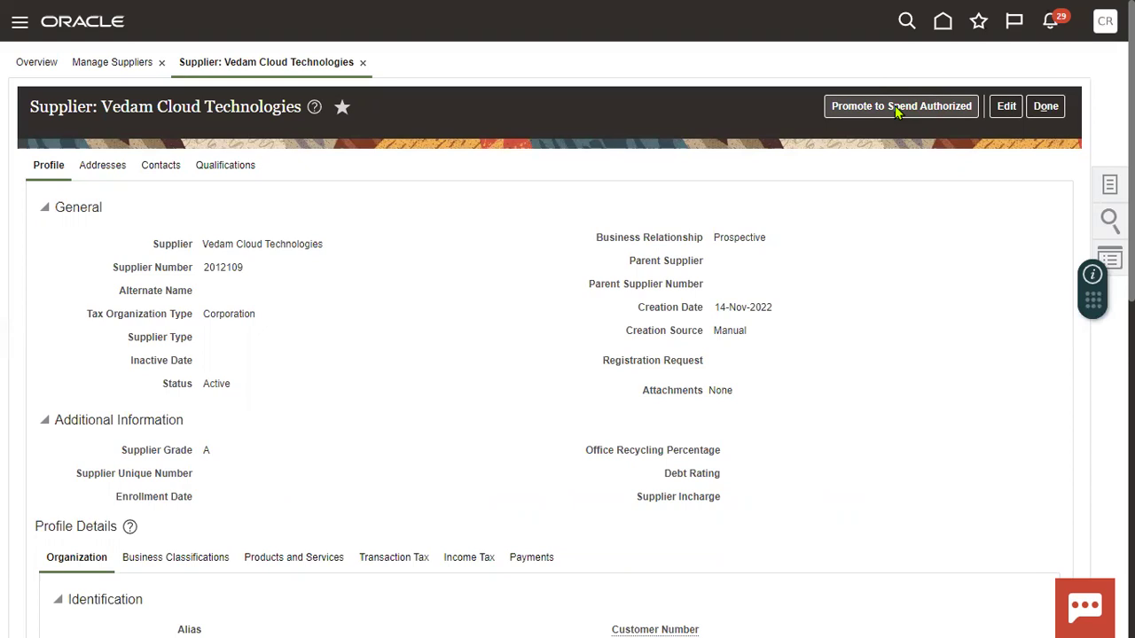
{"action": "left_click", "coordinate": [943, 106]}
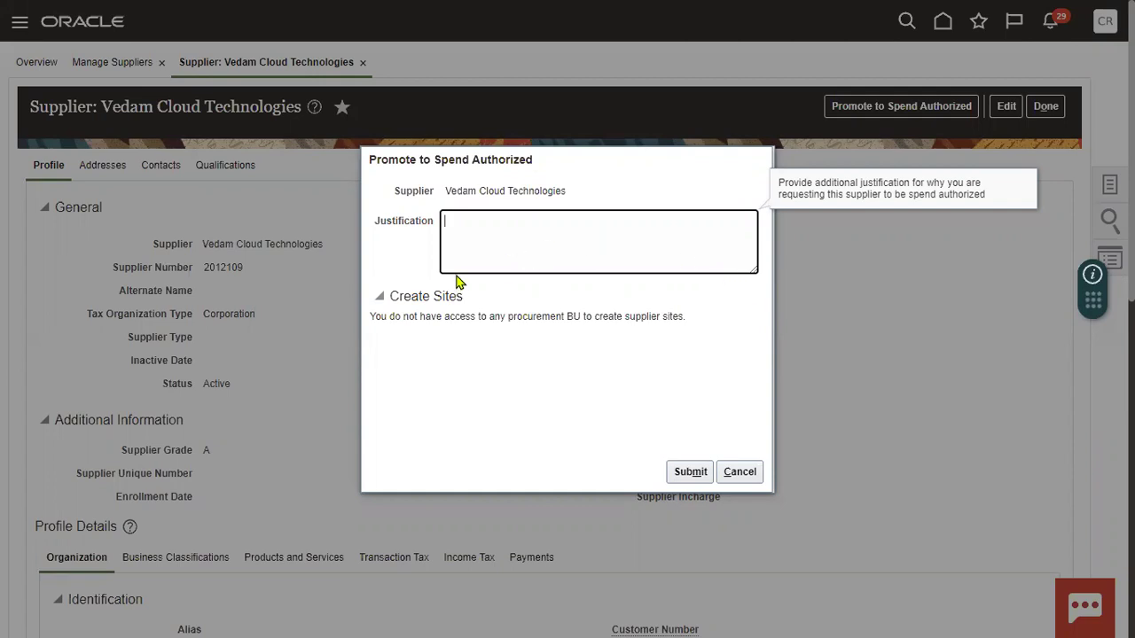
{"action": "type", "text": "Supplier has qualified all the qualif"}
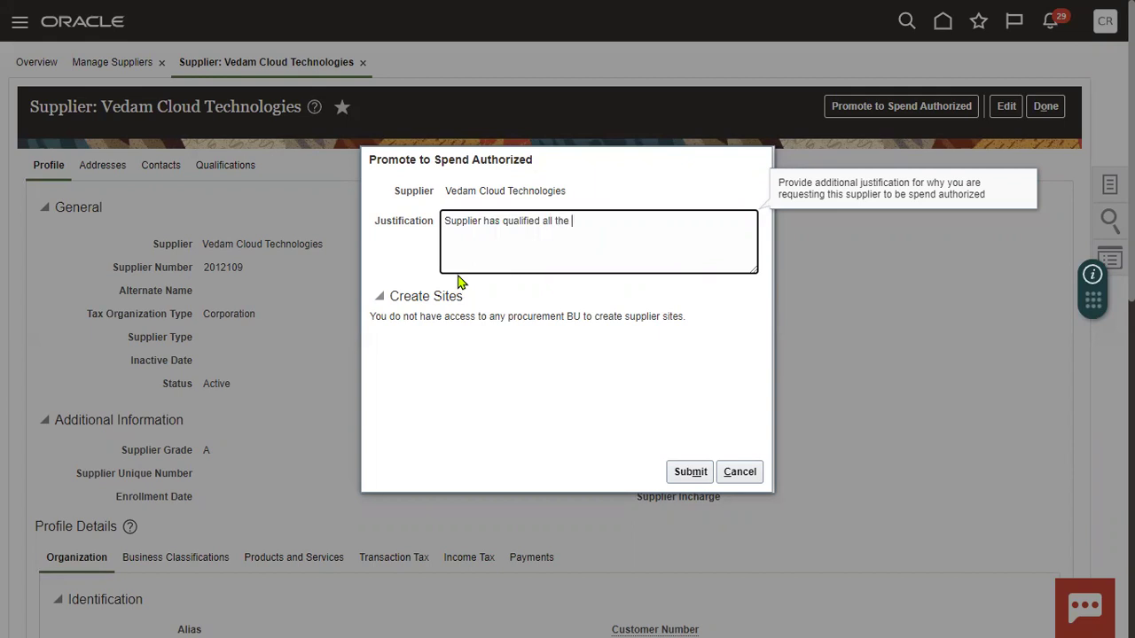
{"action": "type", "text": "ication areas"}
{"action": "left_click", "coordinate": [682, 472]}
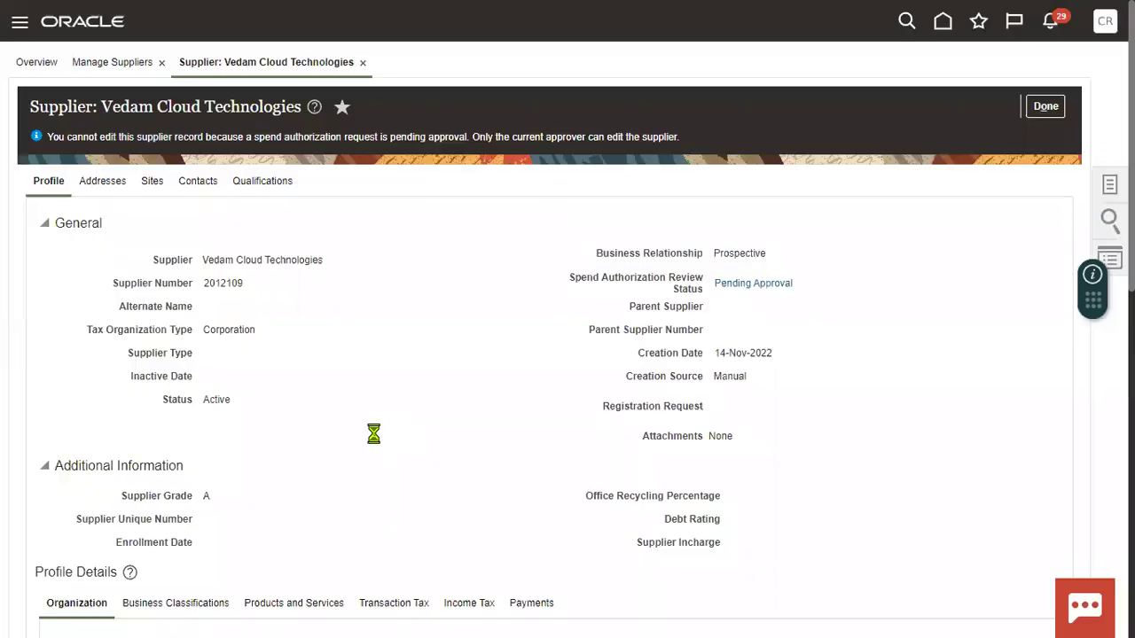
Step: Check the supplier's Business Relationship, Sites and pending approval notice, and close the supplier record
{"action": "left_click", "coordinate": [629, 341]}
{"action": "left_click_drag", "start_coordinate": [720, 252], "coordinate": [775, 251]}
{"action": "left_click", "coordinate": [433, 271]}
{"action": "left_click", "coordinate": [152, 183]}
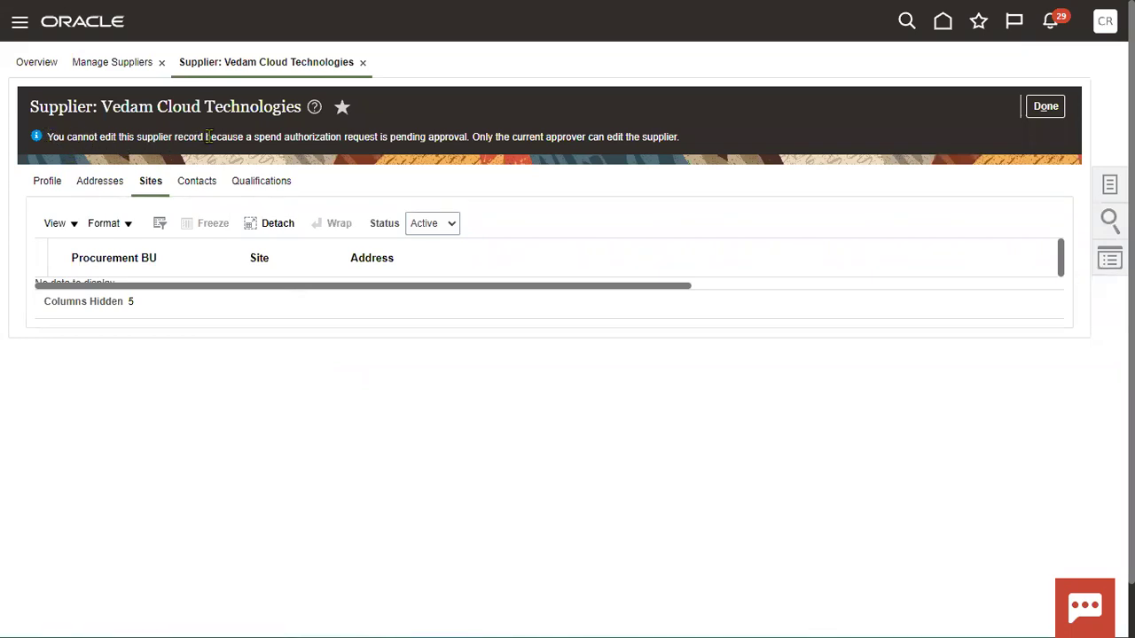
{"action": "left_click_drag", "start_coordinate": [390, 138], "coordinate": [466, 141]}
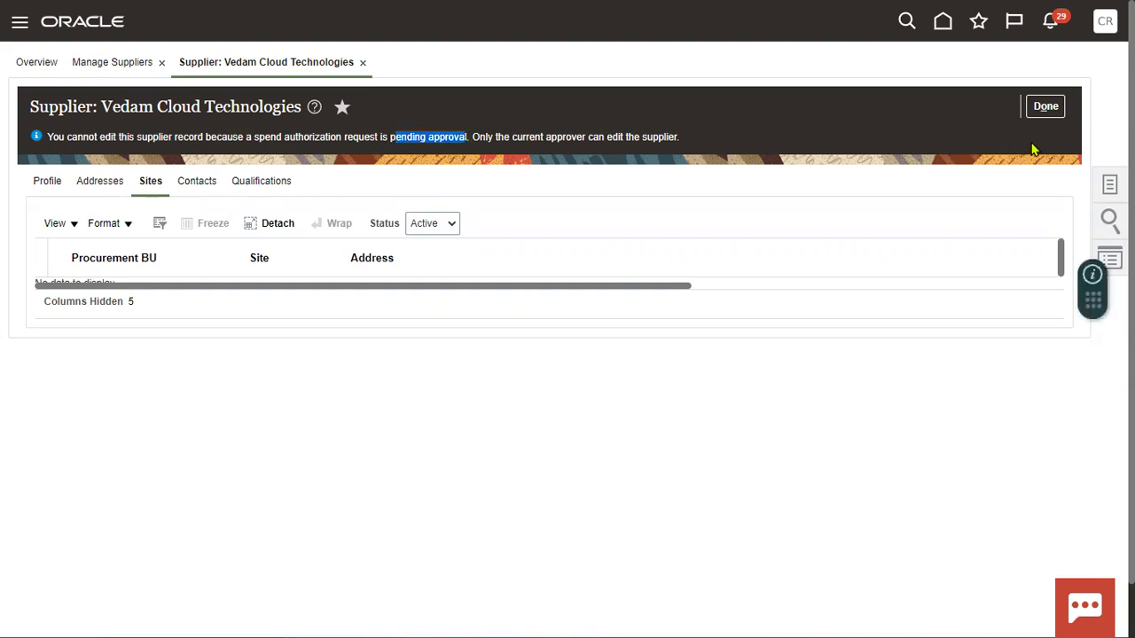
{"action": "left_click", "coordinate": [1044, 107]}
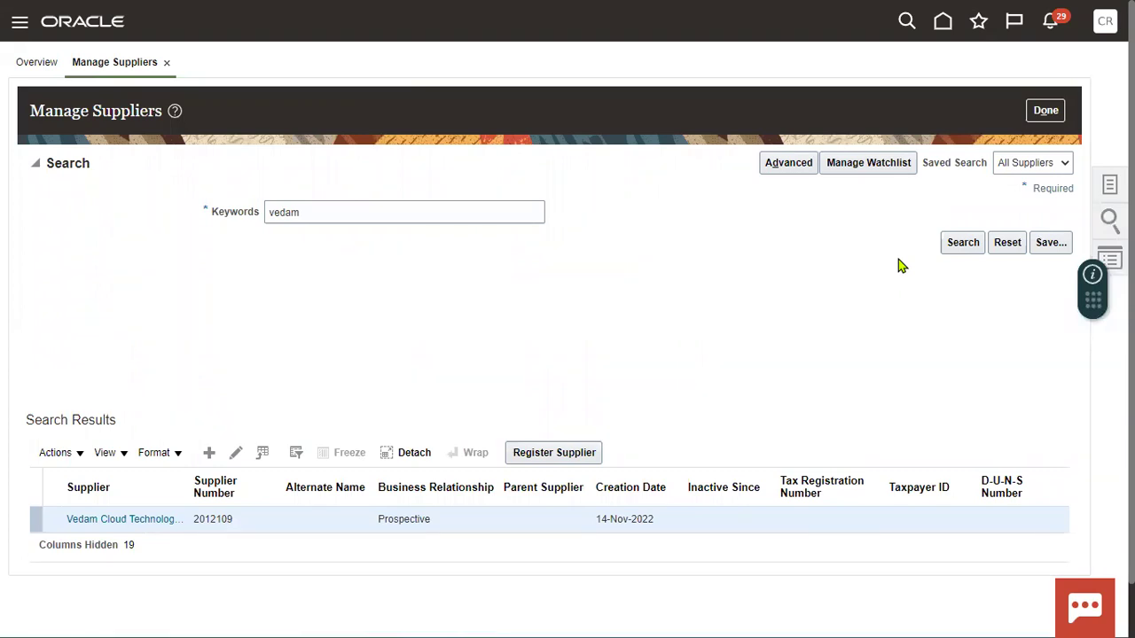
Step: Rerun the vedam supplier search after the promotion request and view the supplier's information note
{"action": "left_click", "coordinate": [956, 237]}
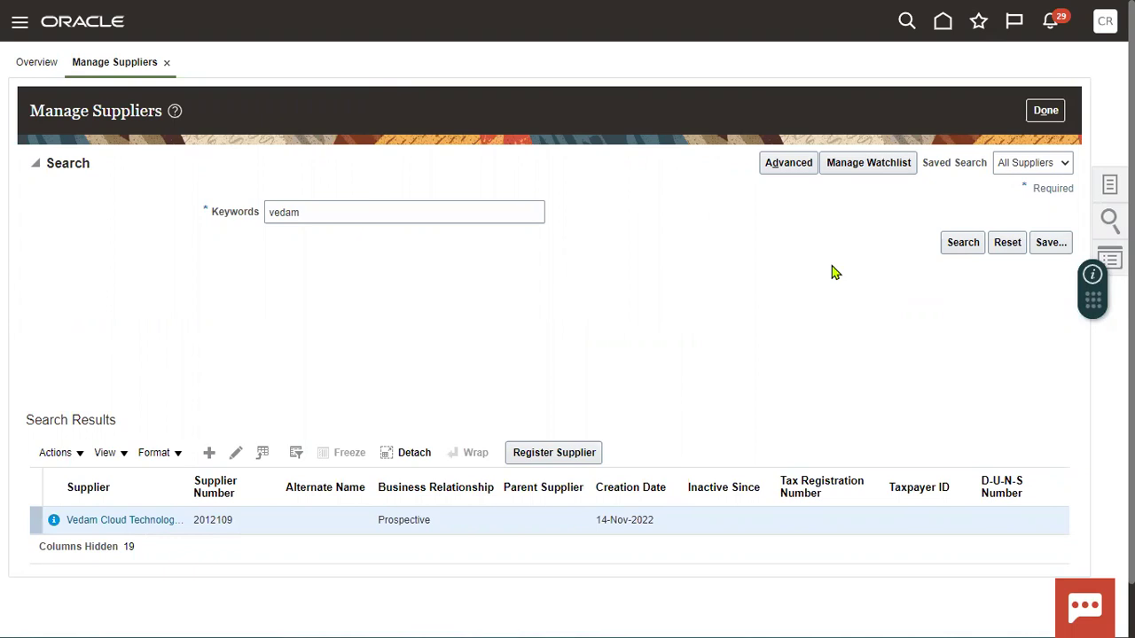
{"action": "left_click", "coordinate": [963, 242]}
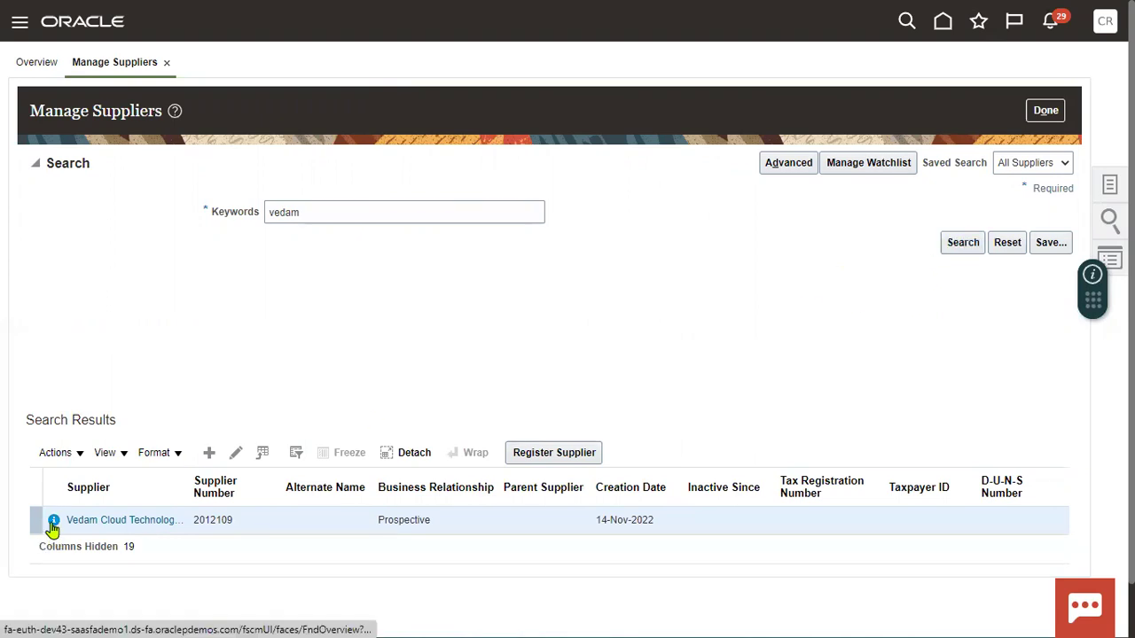
{"action": "mouse_move", "coordinate": [54, 527]}
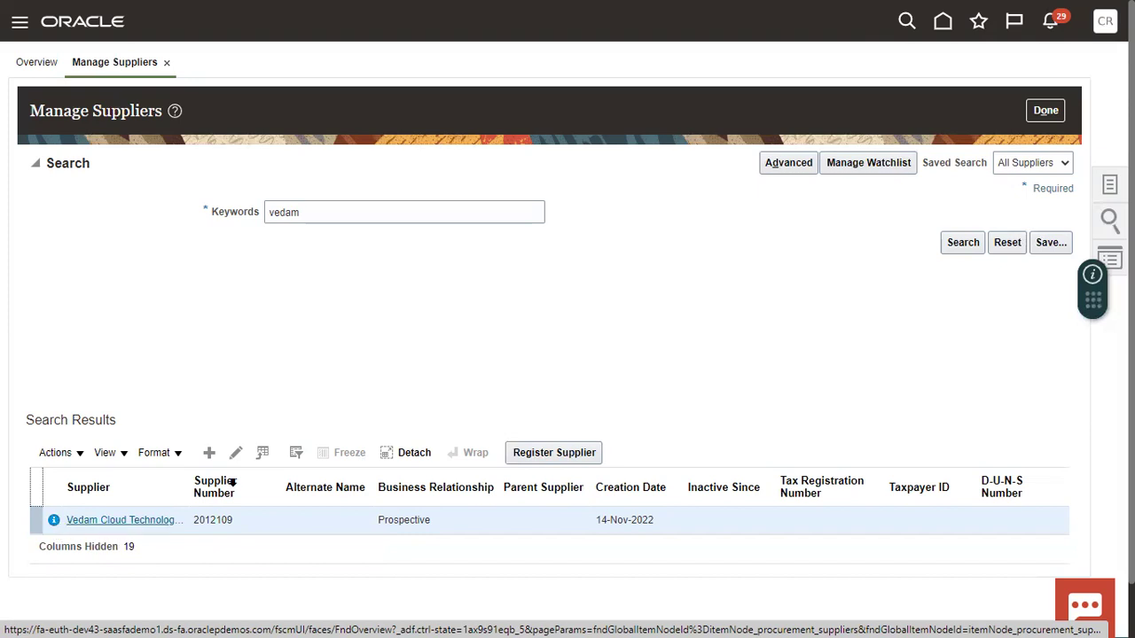
{"action": "left_click", "coordinate": [947, 246]}
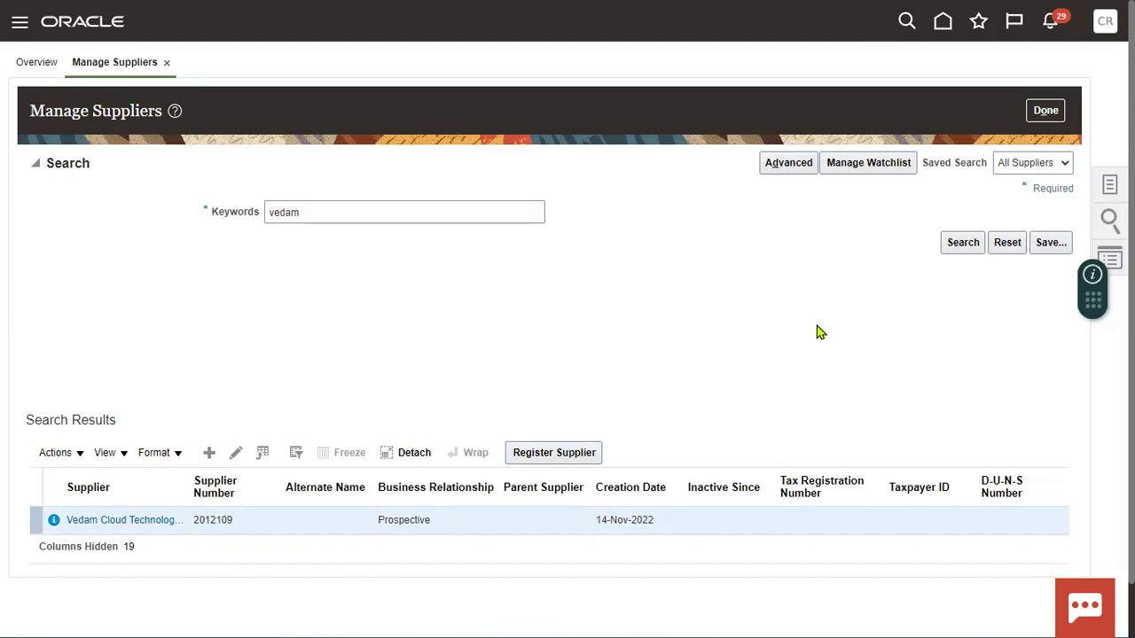
Step: Refresh the supplier search results repeatedly and review the notifications list for the spend authorization request
{"action": "left_click", "coordinate": [962, 252]}
{"action": "left_click", "coordinate": [940, 247]}
{"action": "left_click", "coordinate": [963, 242]}
{"action": "left_click", "coordinate": [963, 244]}
{"action": "left_click", "coordinate": [968, 248]}
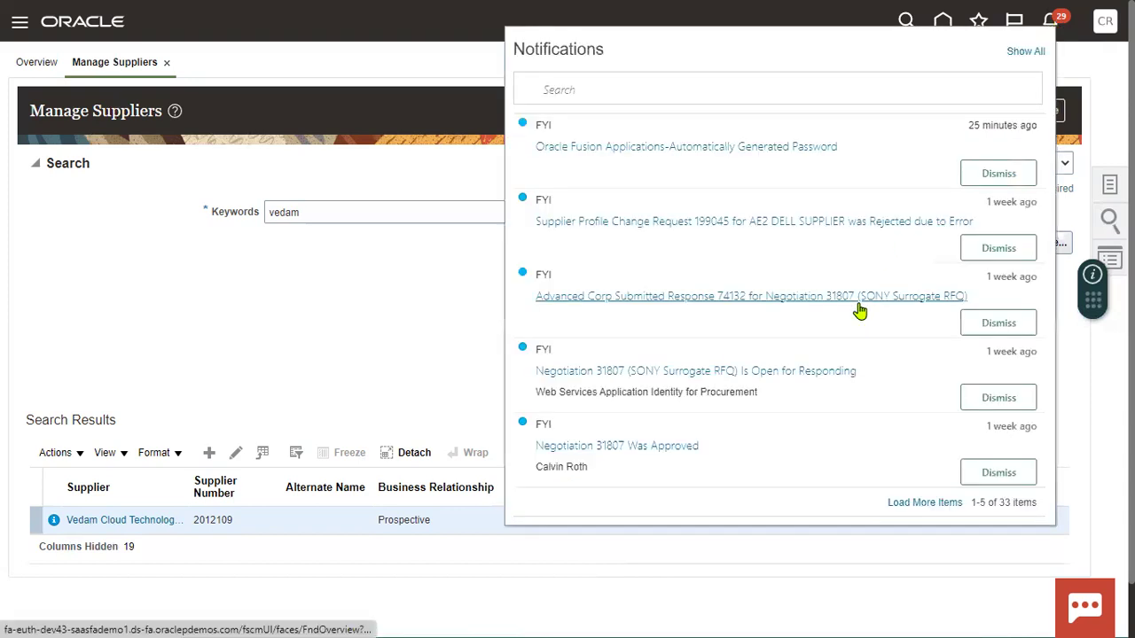
{"action": "left_click", "coordinate": [390, 373]}
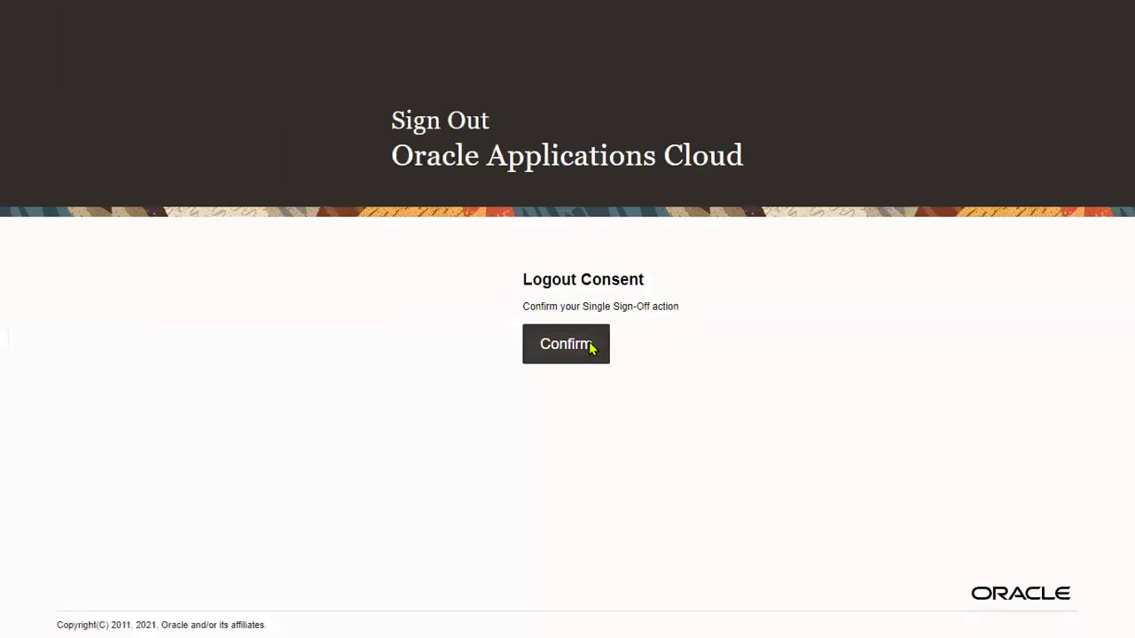
Step: Confirm the sign-out and sign in to Oracle Applications Cloud with another account's saved username and password
{"action": "left_click", "coordinate": [587, 344]}
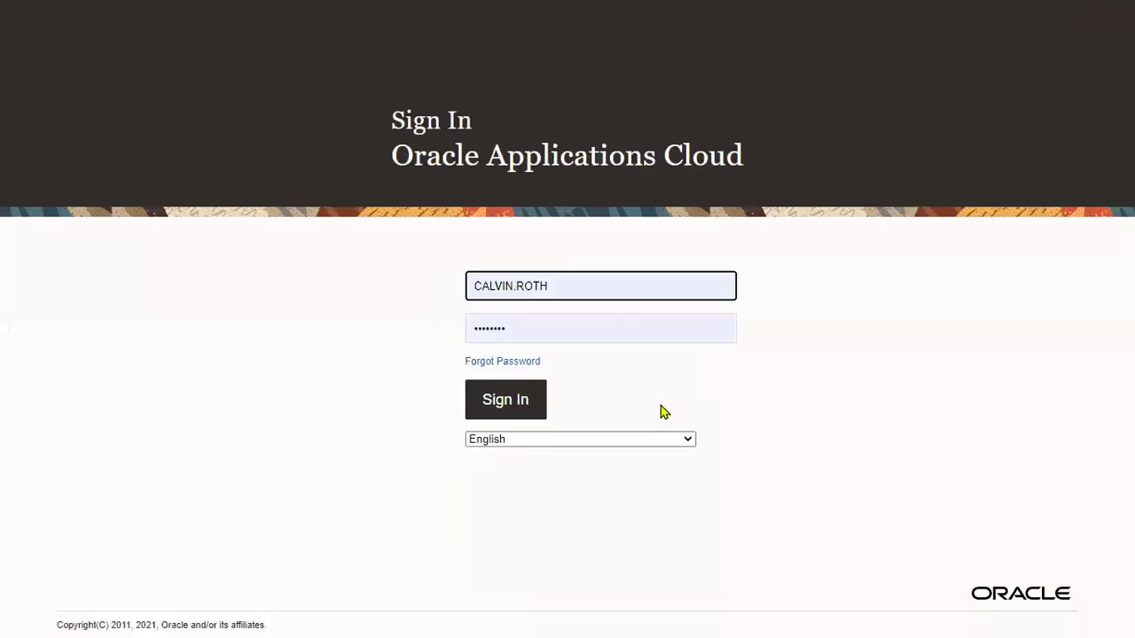
{"action": "double_click", "coordinate": [593, 284]}
{"action": "left_click", "coordinate": [490, 374]}
{"action": "left_click", "coordinate": [502, 399]}
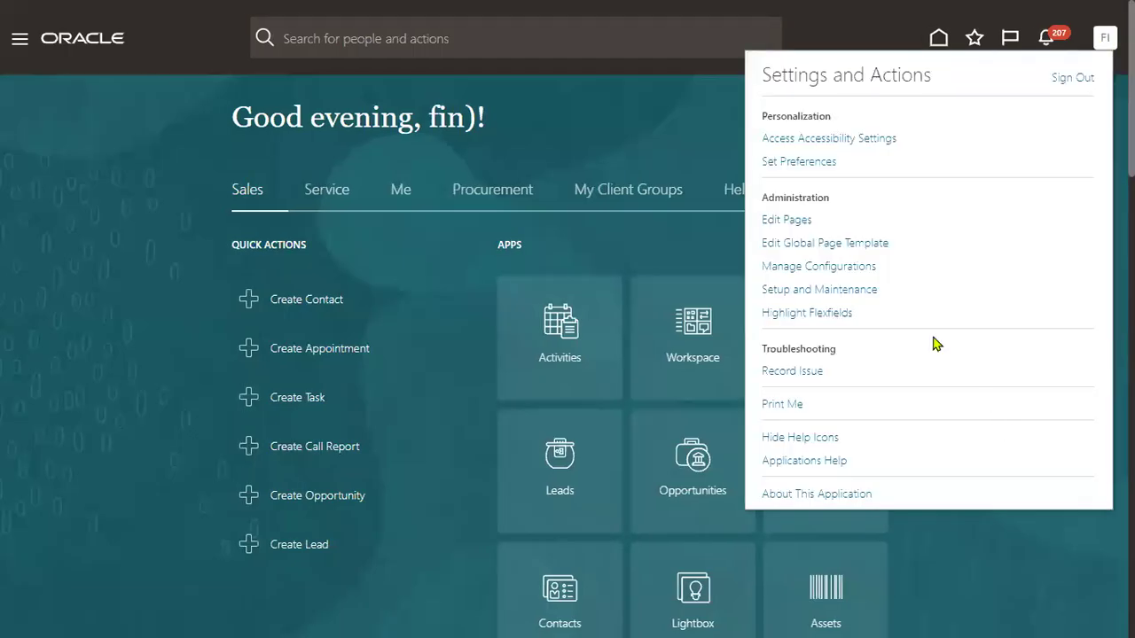
Step: Open Setup and Maintenance and switch the setup offering to Financials
{"action": "left_click", "coordinate": [836, 292]}
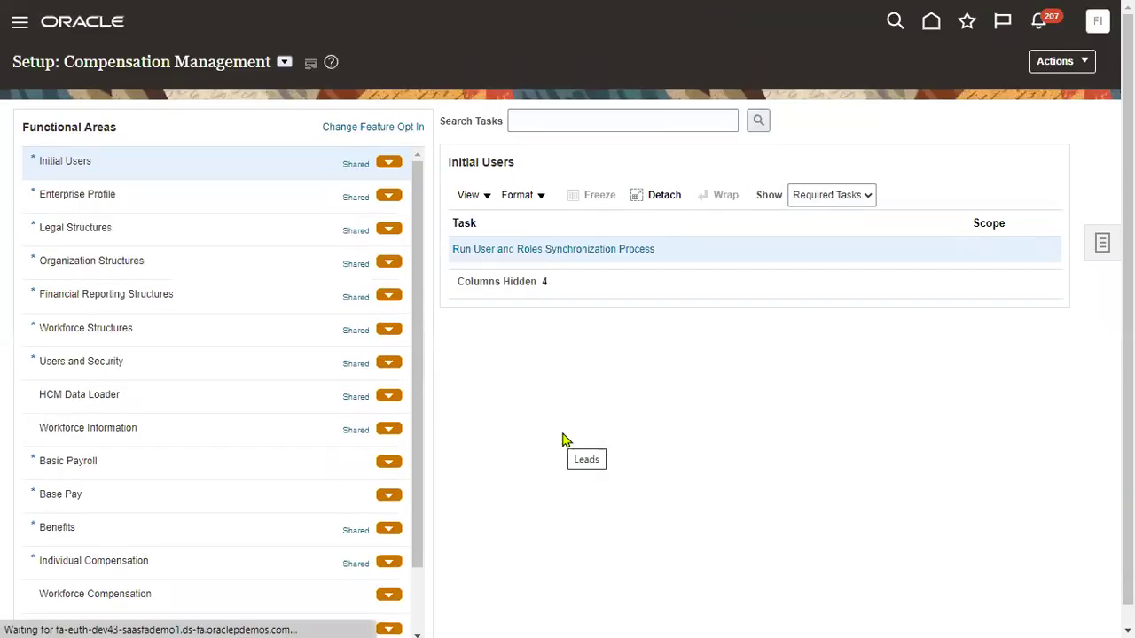
{"action": "left_click", "coordinate": [284, 62]}
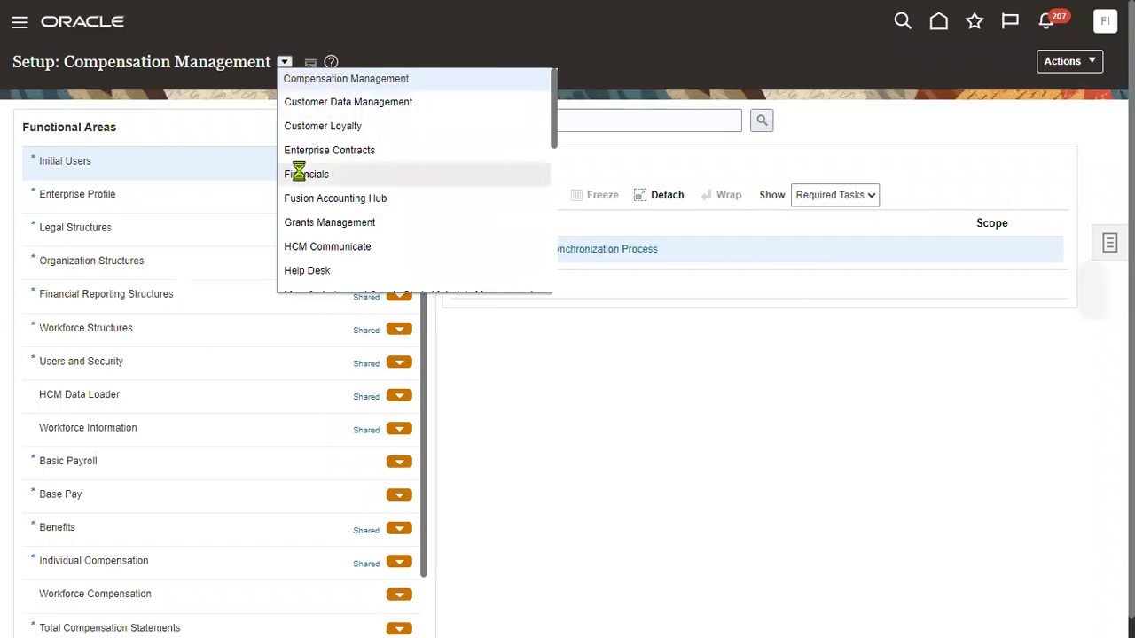
{"action": "left_click", "coordinate": [293, 171]}
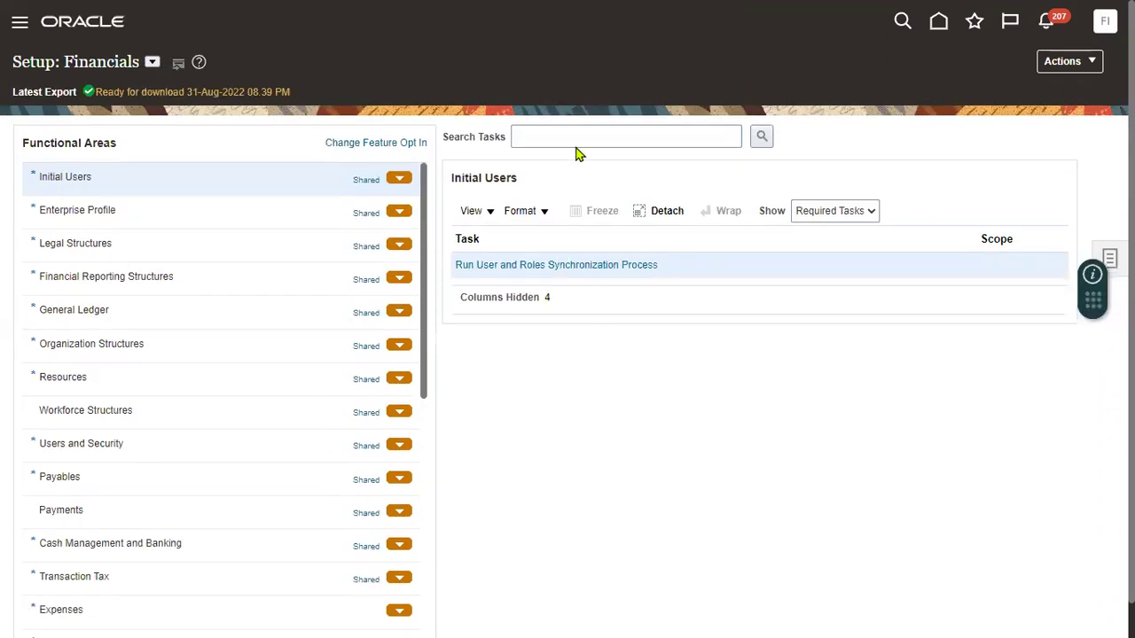
{"action": "left_click", "coordinate": [580, 135]}
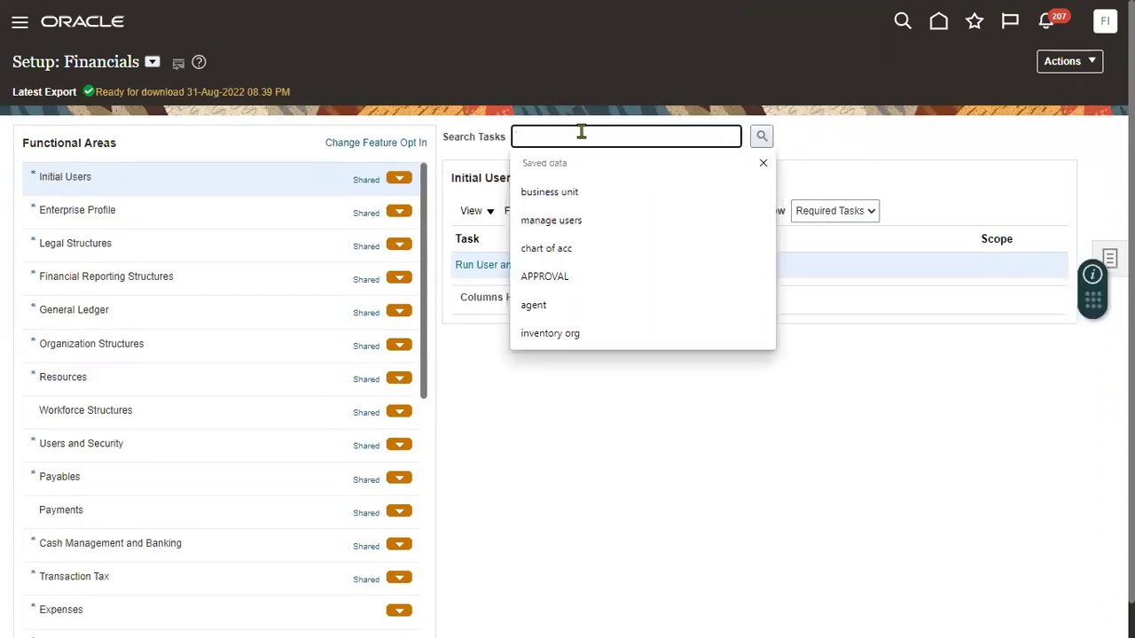
Step: Switch the setup offering to Procurement and show All Tasks for the Approval Management functional area
{"action": "left_click", "coordinate": [152, 62]}
{"action": "scroll", "coordinate": [243, 233], "scroll_direction": "down", "scroll_amount": 1}
{"action": "scroll", "coordinate": [233, 261], "scroll_direction": "down", "scroll_amount": 1}
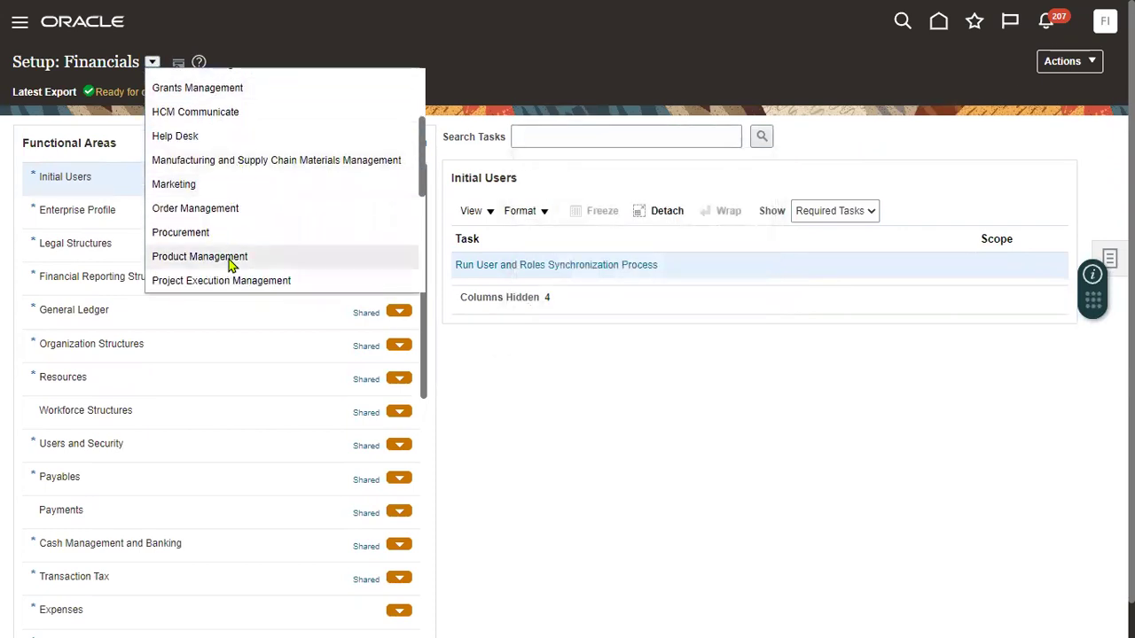
{"action": "left_click", "coordinate": [234, 239]}
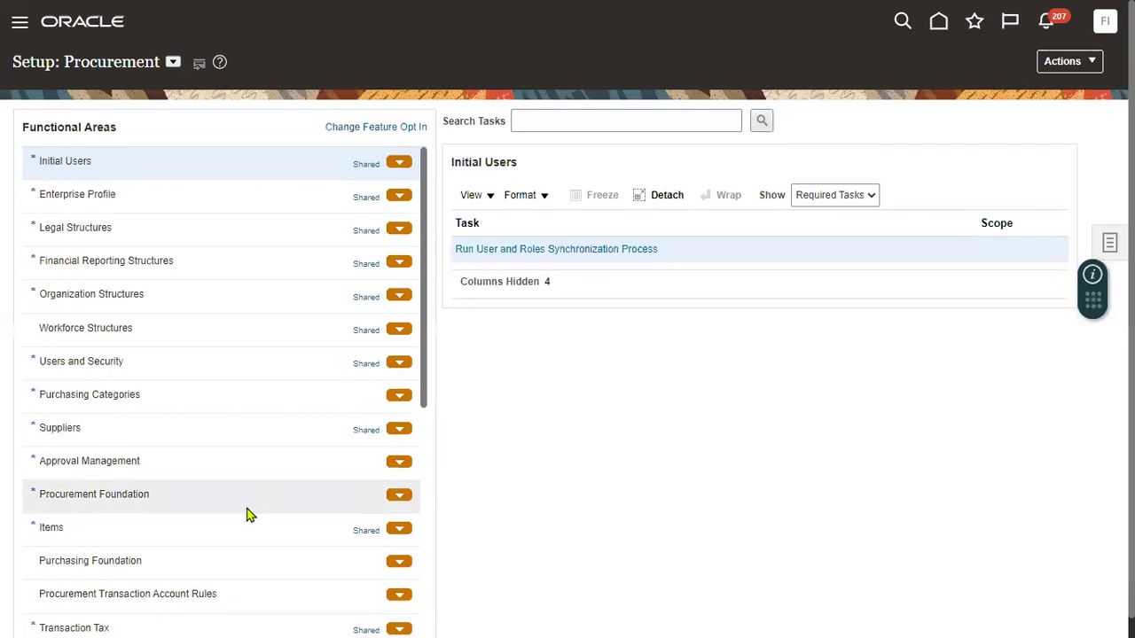
{"action": "left_click", "coordinate": [142, 461]}
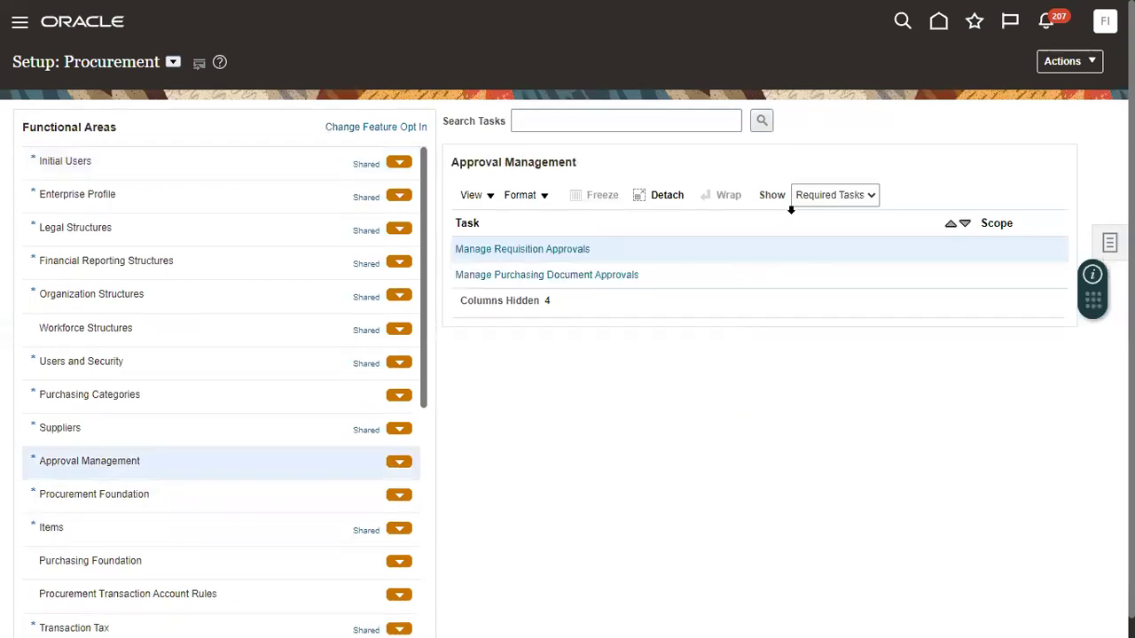
{"action": "left_click", "coordinate": [819, 199]}
{"action": "left_click", "coordinate": [823, 219]}
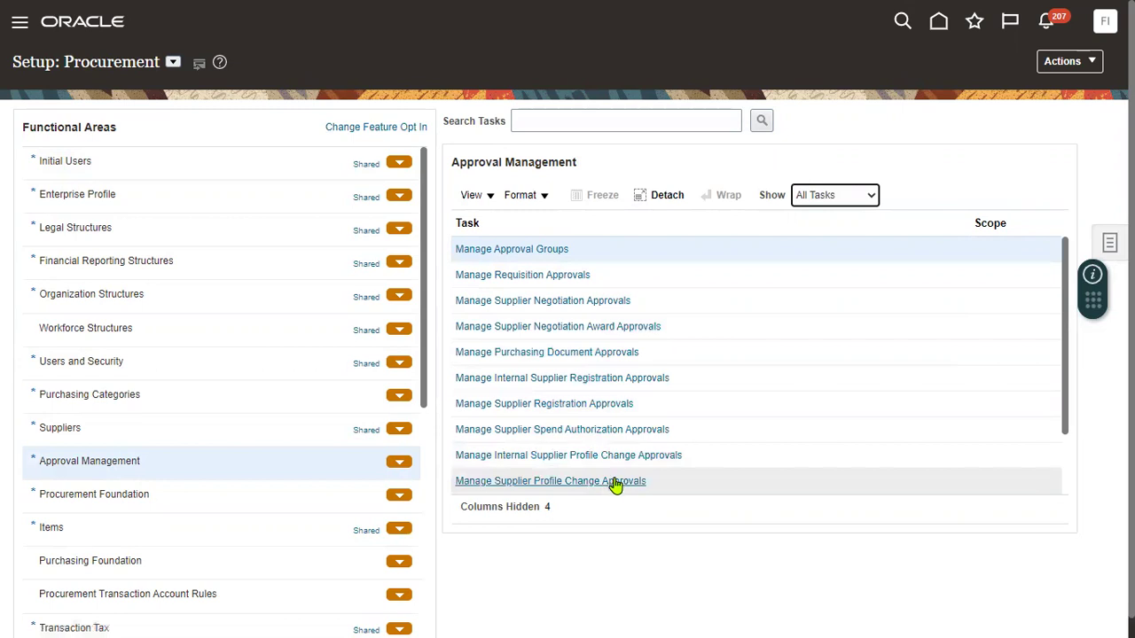
Step: Open Manage Supplier Profile Change Approvals, examine the second-stage Parallel Approval First Responder Wins participant, and return to the task list
{"action": "scroll", "coordinate": [616, 487], "scroll_direction": "down", "scroll_amount": 3}
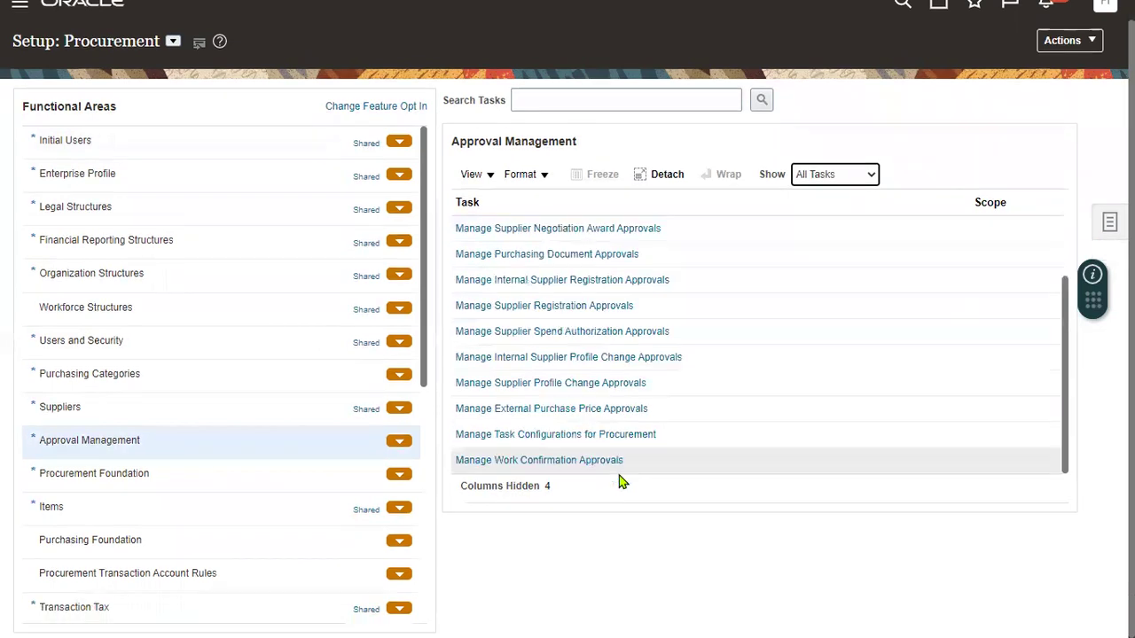
{"action": "left_click", "coordinate": [611, 383]}
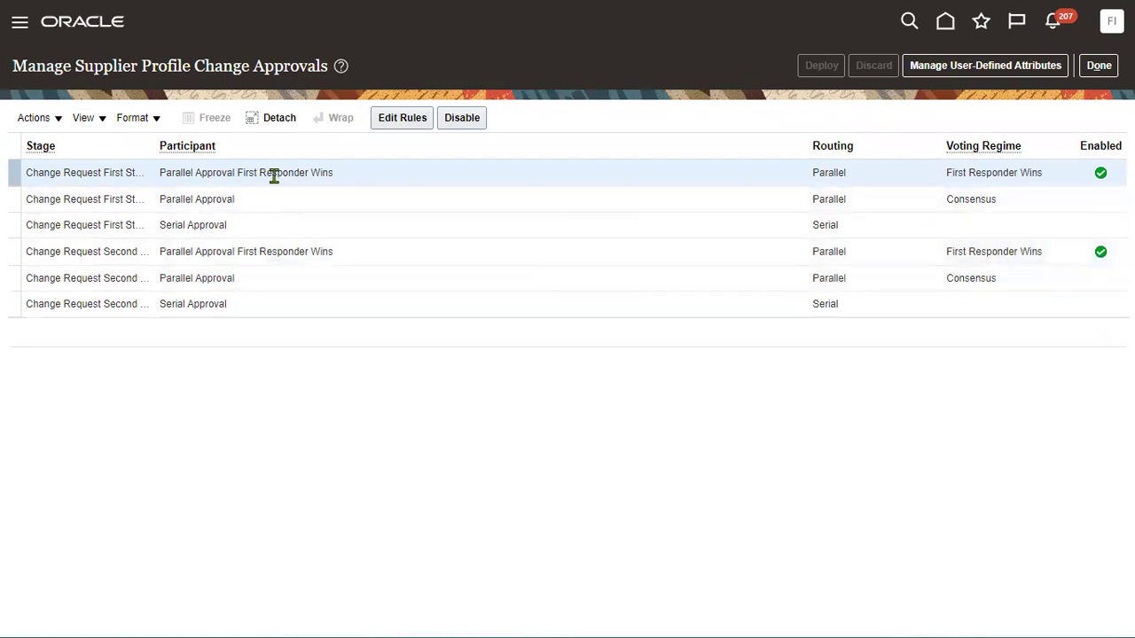
{"action": "left_click", "coordinate": [762, 254]}
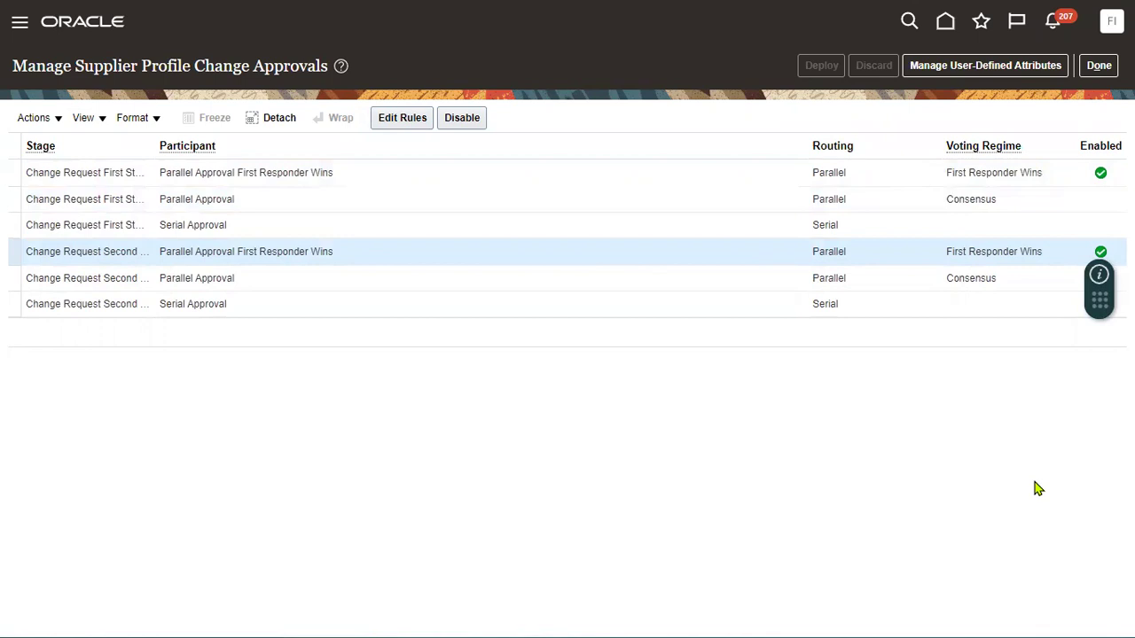
{"action": "left_click", "coordinate": [1098, 66]}
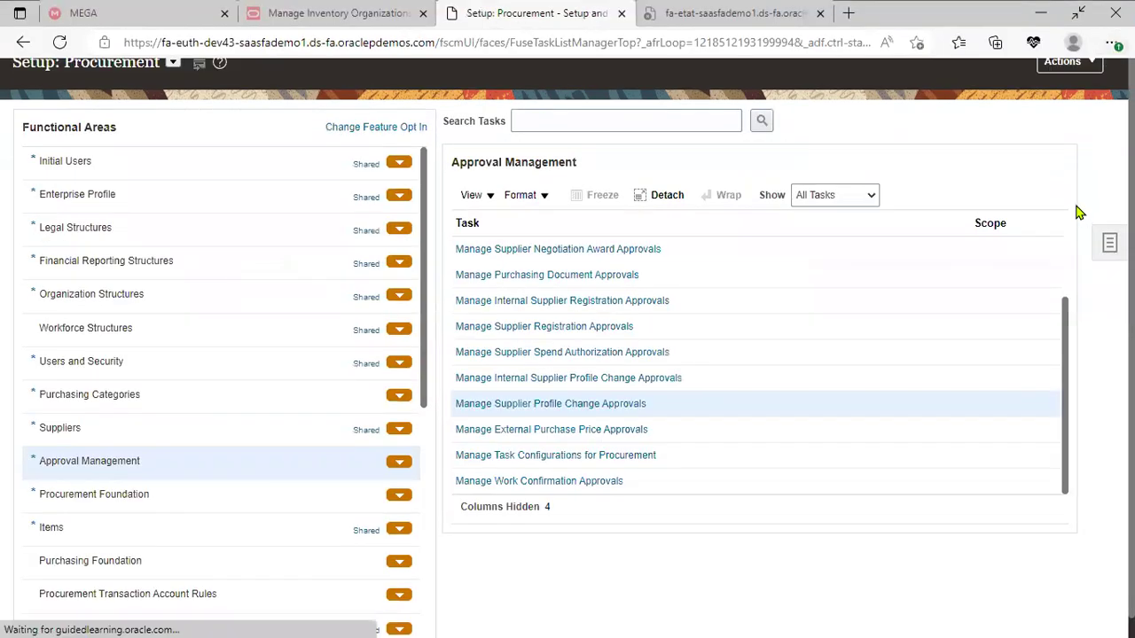
Step: Sign out of the current account and sign back in as the procurement user with the saved username and password
{"action": "key", "text": "ctrl+a"}
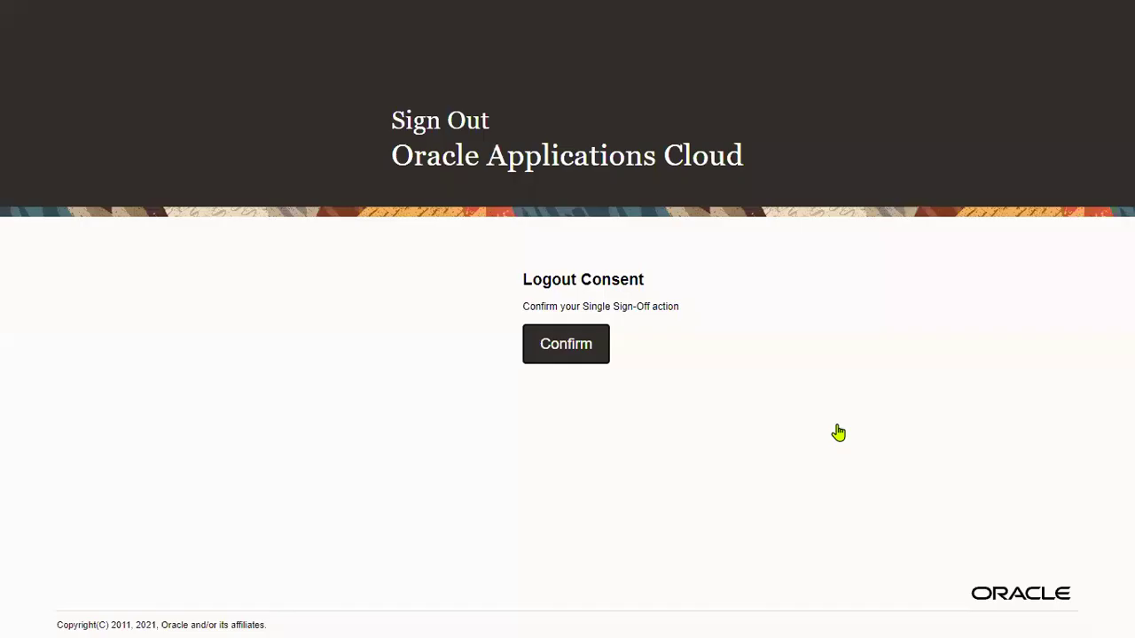
{"action": "left_click", "coordinate": [578, 351]}
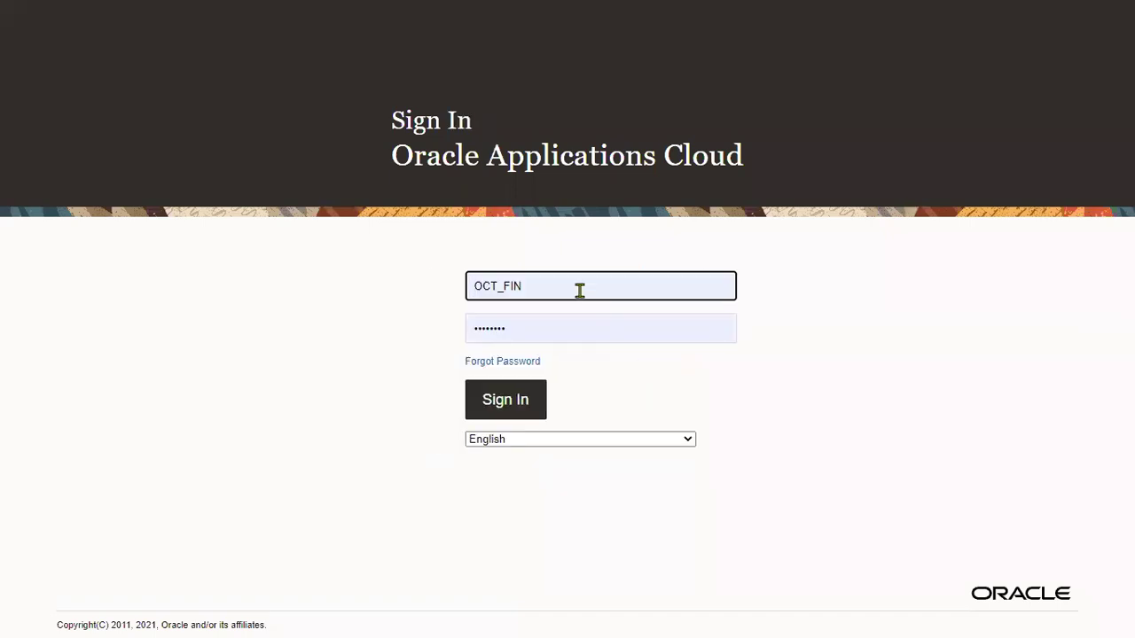
{"action": "left_click", "coordinate": [579, 291]}
{"action": "left_click", "coordinate": [474, 373]}
{"action": "left_click", "coordinate": [503, 401]}
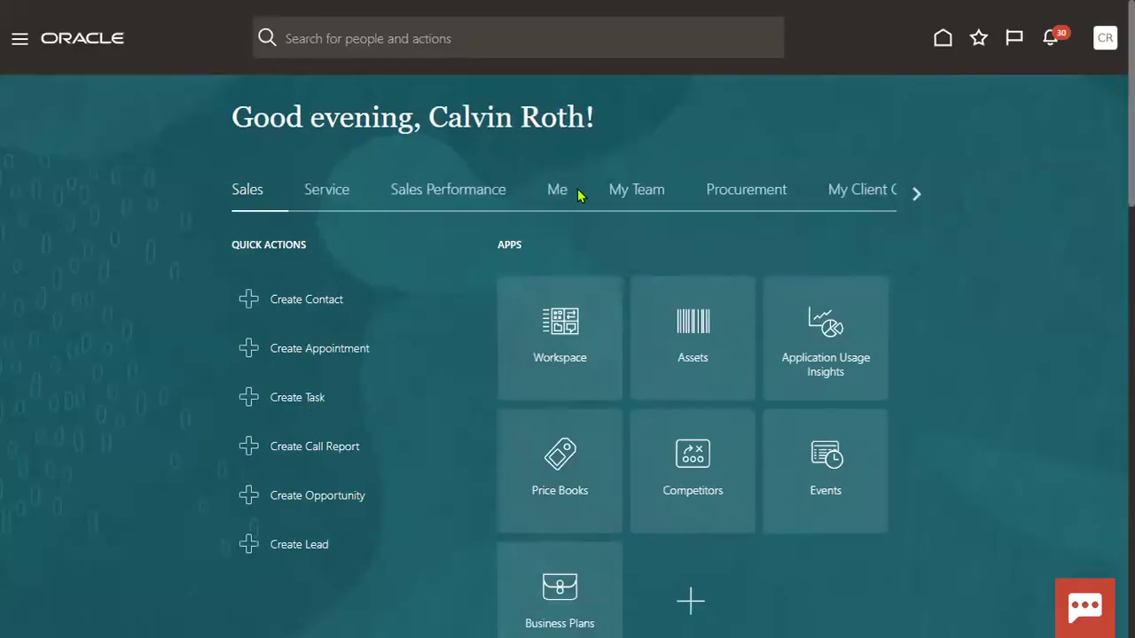
Step: Open Manage Suppliers from the Procurement Suppliers work area and search for suppliers with the keyword veda
{"action": "scroll", "coordinate": [856, 578], "scroll_direction": "down", "scroll_amount": 5}
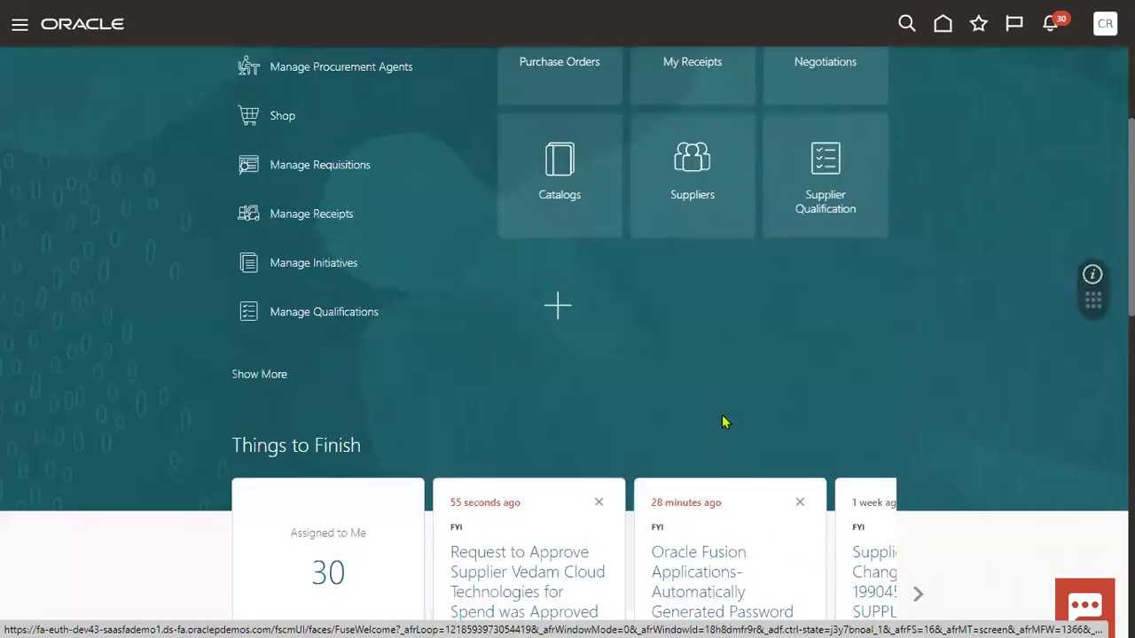
{"action": "left_click", "coordinate": [697, 193]}
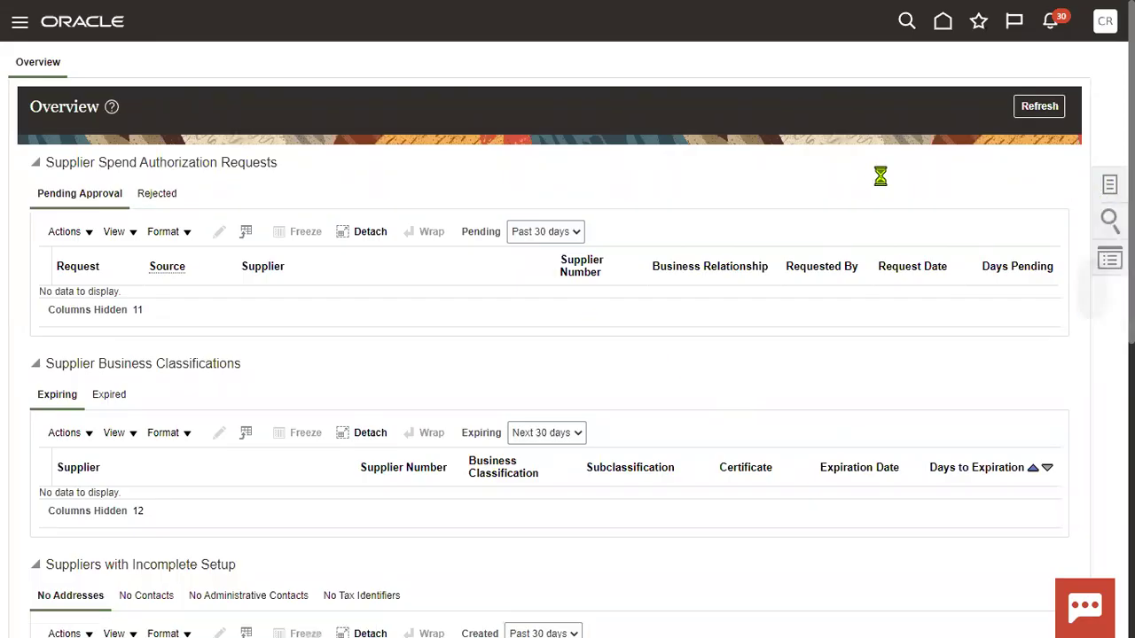
{"action": "left_click", "coordinate": [1109, 184]}
{"action": "left_click", "coordinate": [1010, 69]}
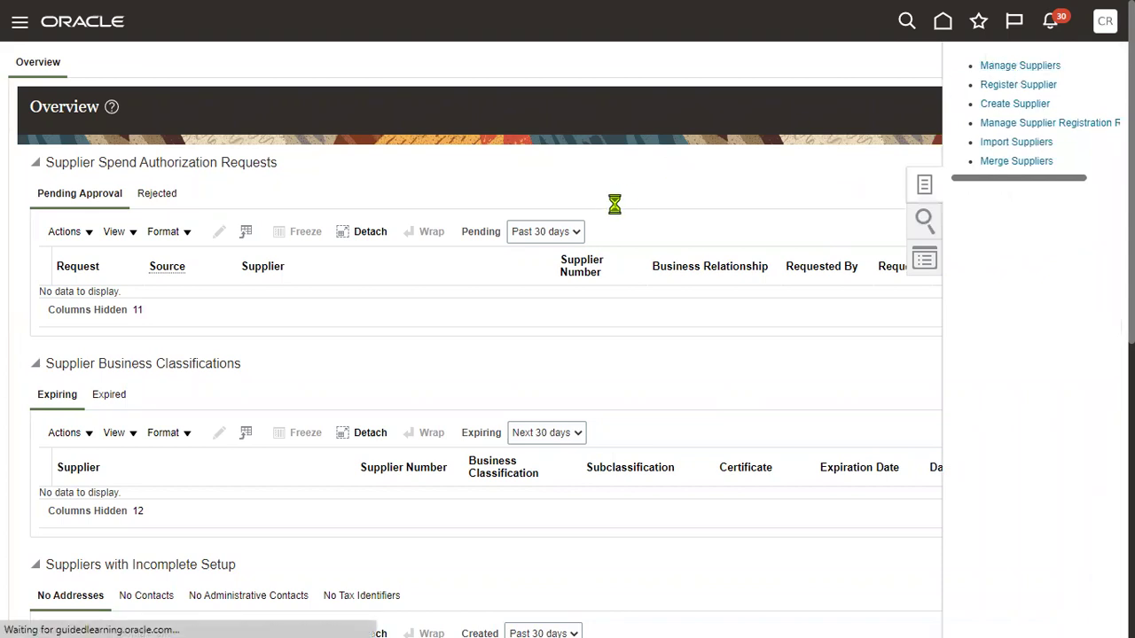
{"action": "left_click", "coordinate": [427, 214]}
{"action": "type", "text": "veda"}
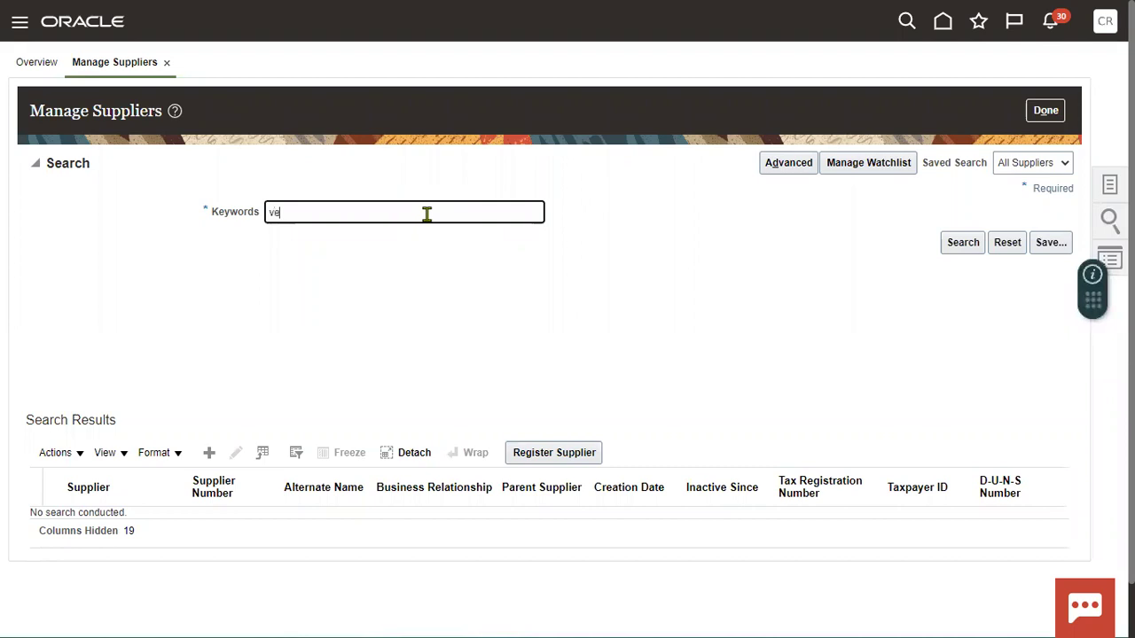
{"action": "left_click", "coordinate": [964, 248]}
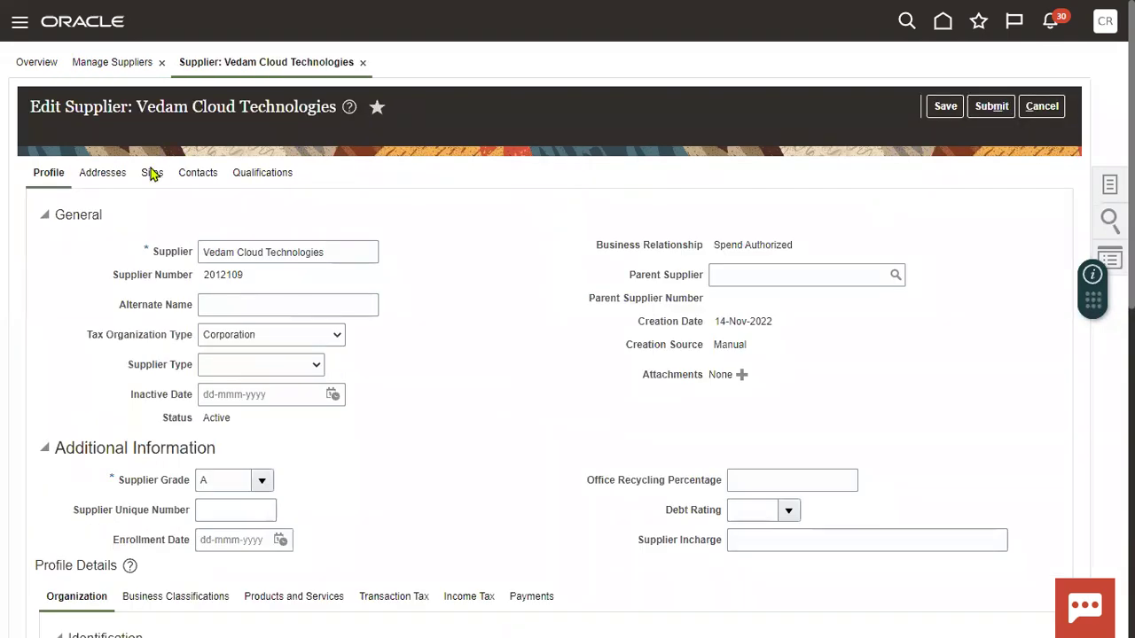
Step: Check the Sites page of Vedam Cloud Technologies and its site maintenance note, and return to the Manage Suppliers results
{"action": "left_click", "coordinate": [151, 174]}
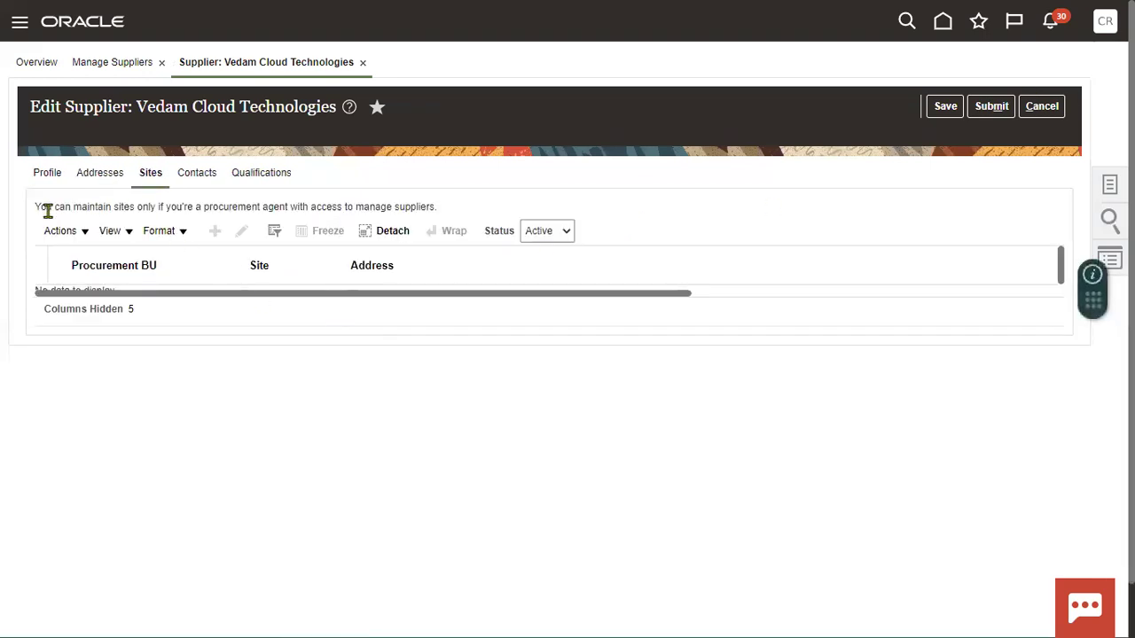
{"action": "left_click_drag", "start_coordinate": [35, 209], "coordinate": [301, 206]}
{"action": "left_click_drag", "start_coordinate": [300, 206], "coordinate": [480, 205]}
{"action": "left_click", "coordinate": [665, 190]}
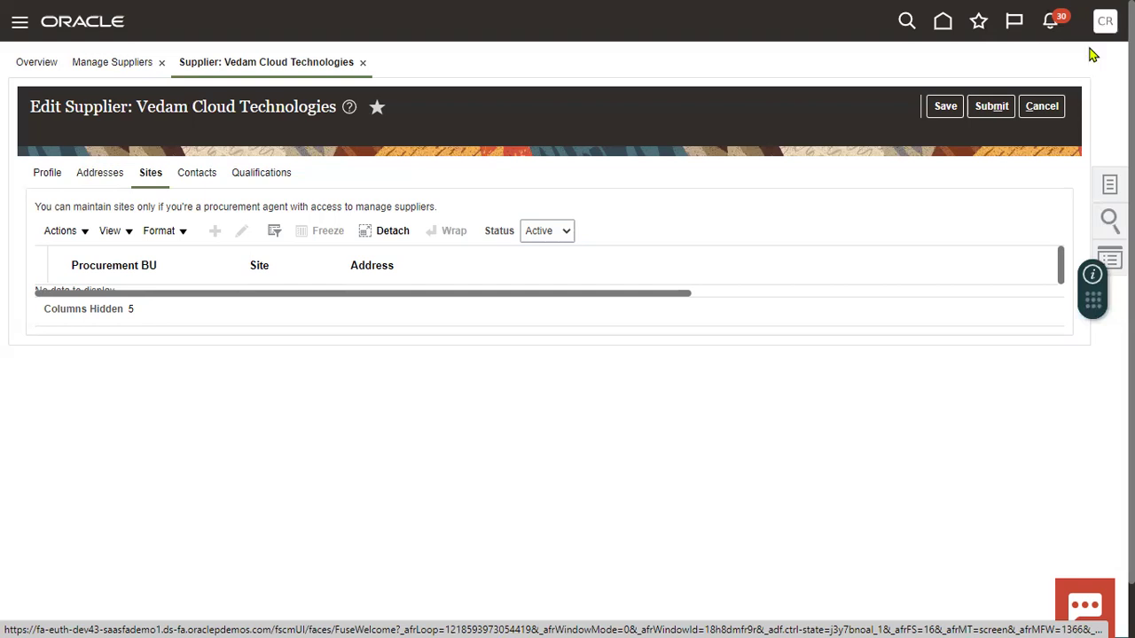
{"action": "left_click", "coordinate": [124, 67]}
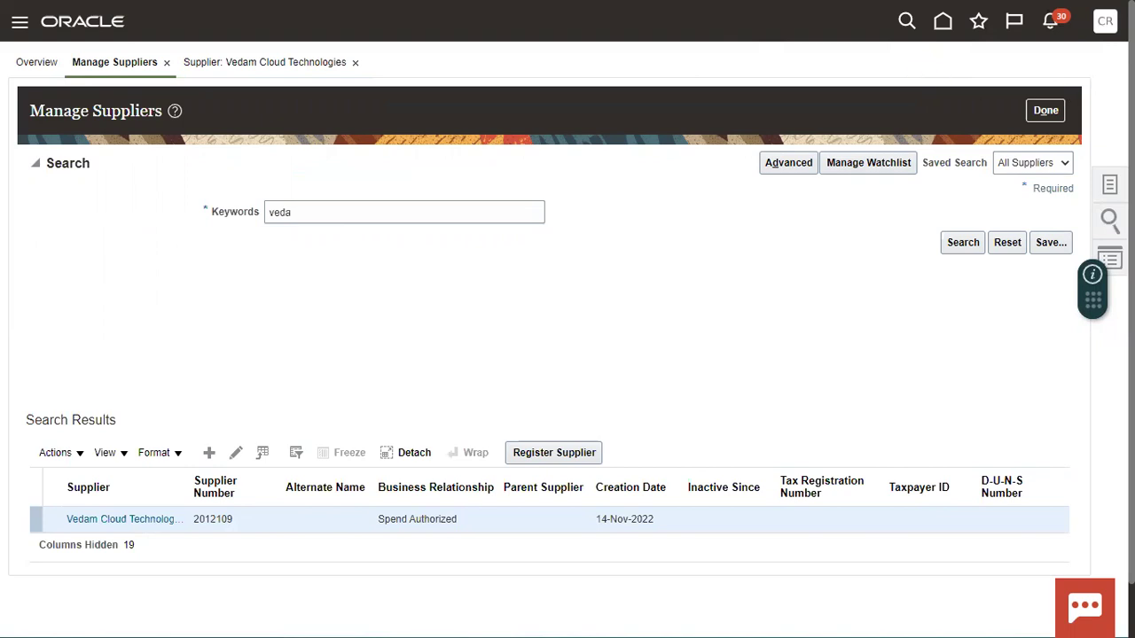
Step: Exit the full-screen view and switch to the RTL Online Trainings playlists page on YouTube in Chrome
{"action": "key", "text": "F11"}
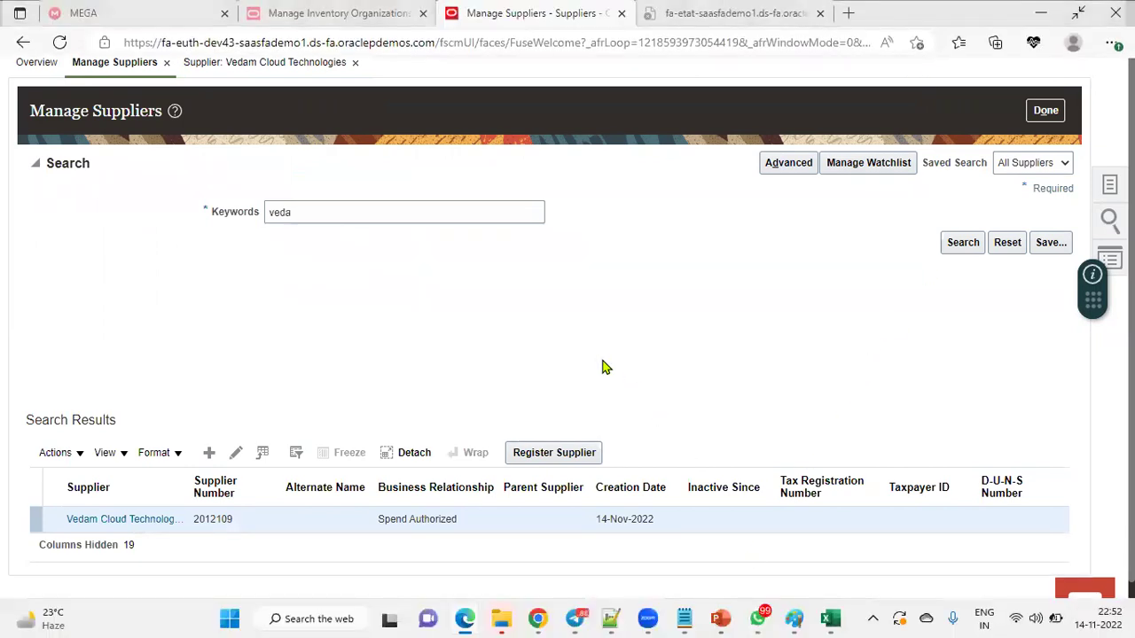
{"action": "key", "text": "alt+Tab"}
{"action": "key", "text": "alt+Tab"}
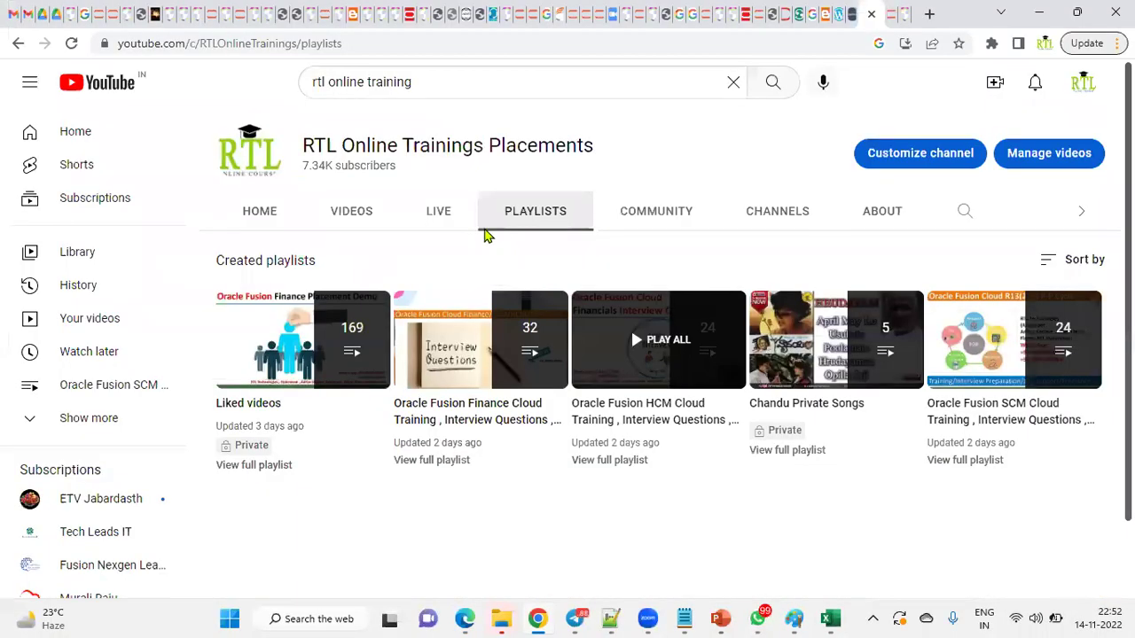